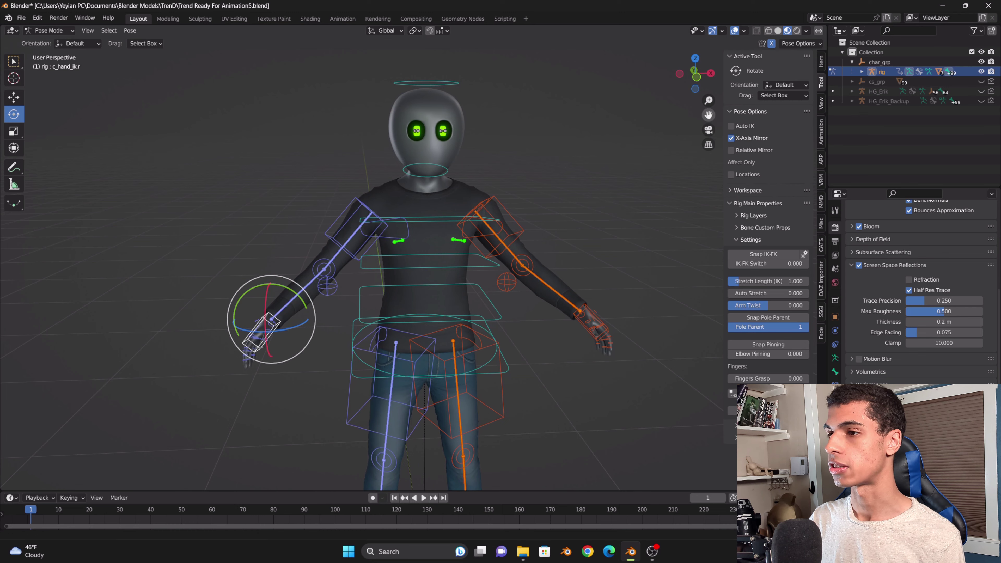
mouse_move(695, 74)
mouse_down()
mouse_move(714, 75)
mouse_move(696, 74)
mouse_up()
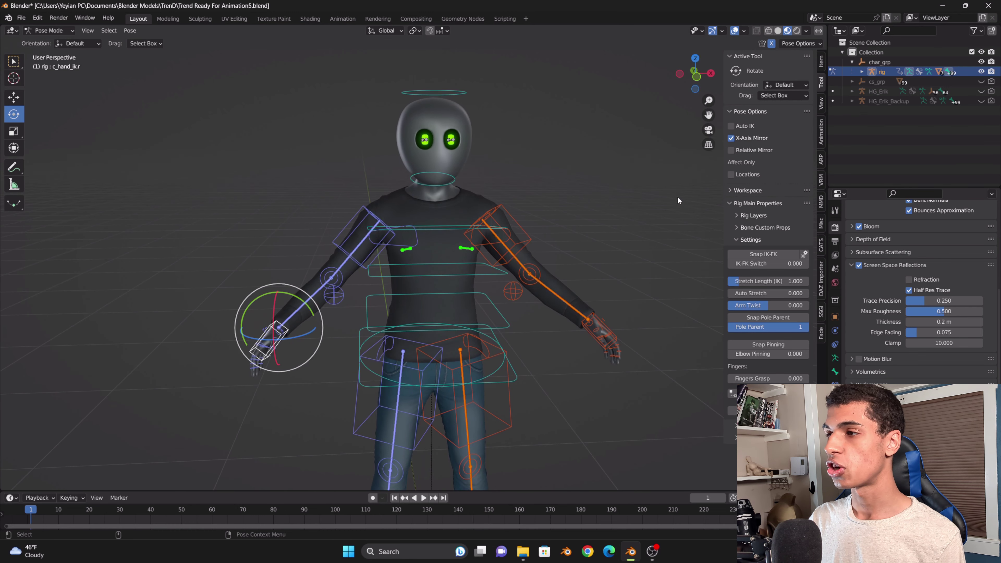
mouse_move(709, 114)
mouse_down()
mouse_move(721, 127)
mouse_move(727, 112)
mouse_up()
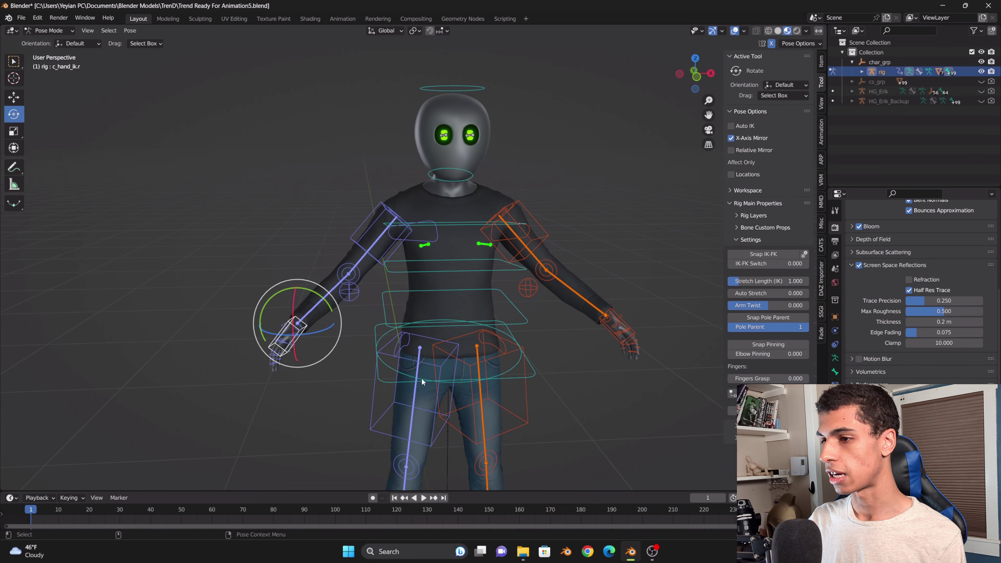
click(670, 151)
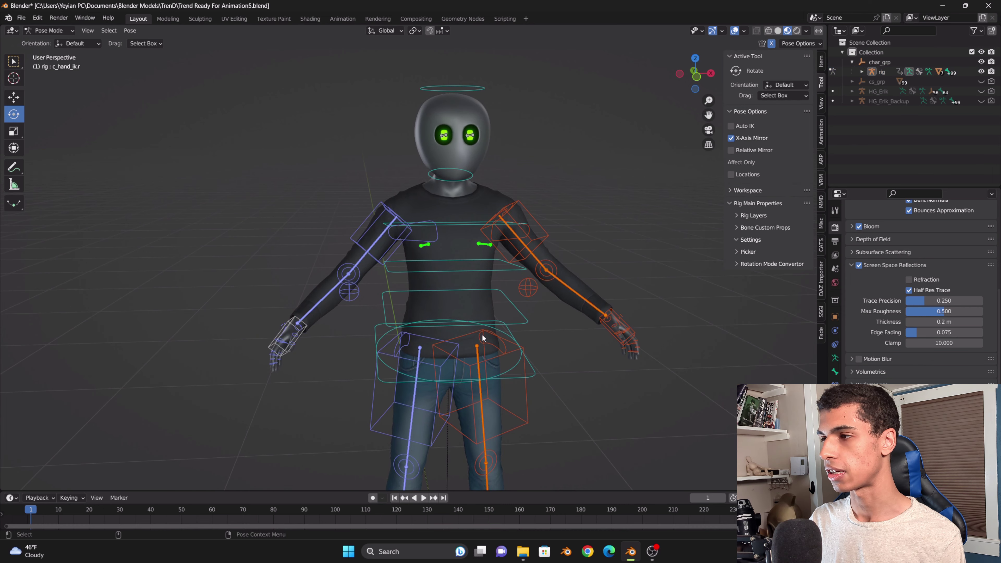
drag(707, 116, 654, 97)
drag(709, 77, 685, 83)
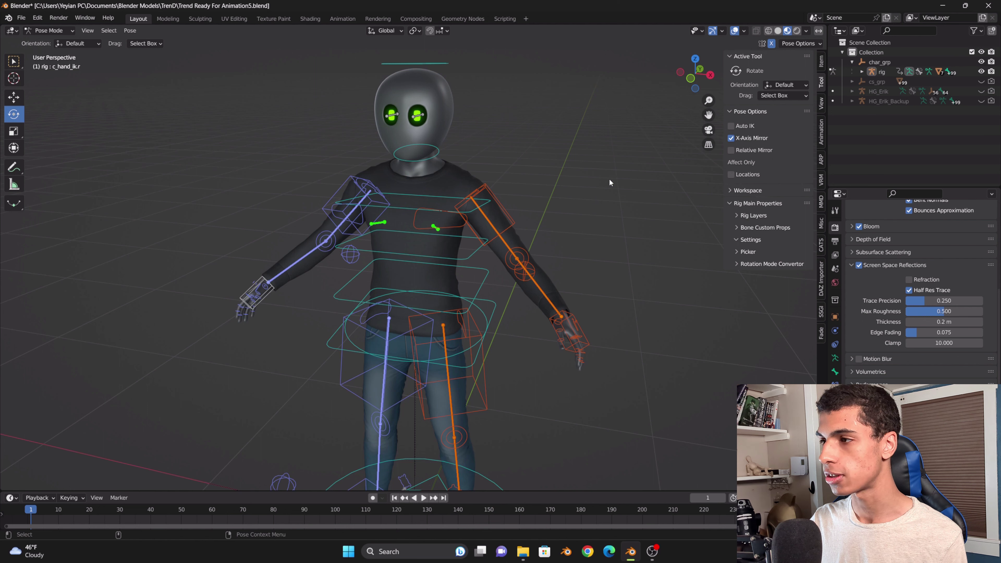
drag(708, 113, 717, 75)
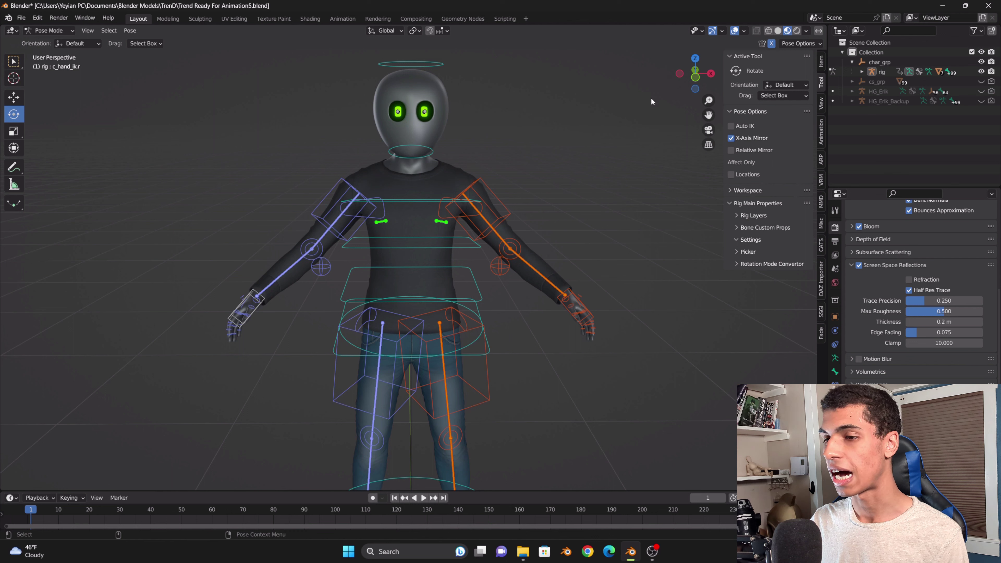
Reposition the right hand IK control in front view, with the viewport set to solid shading
click(267, 301)
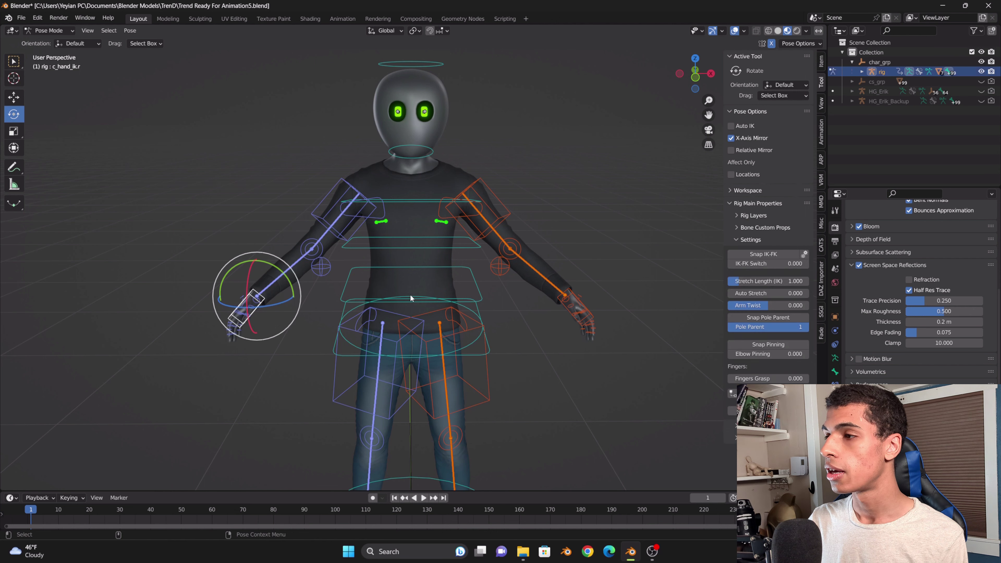
click(695, 76)
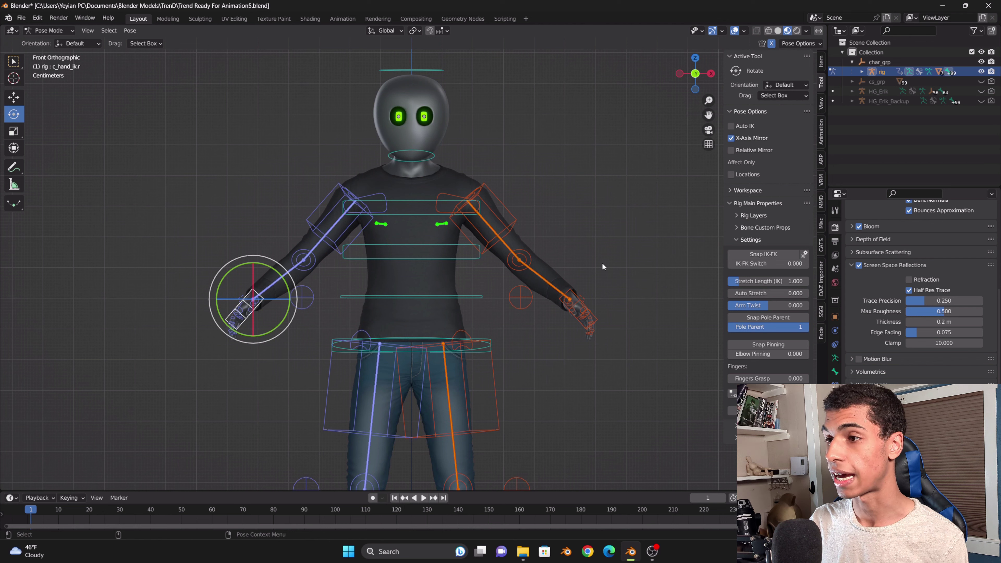
key(g)
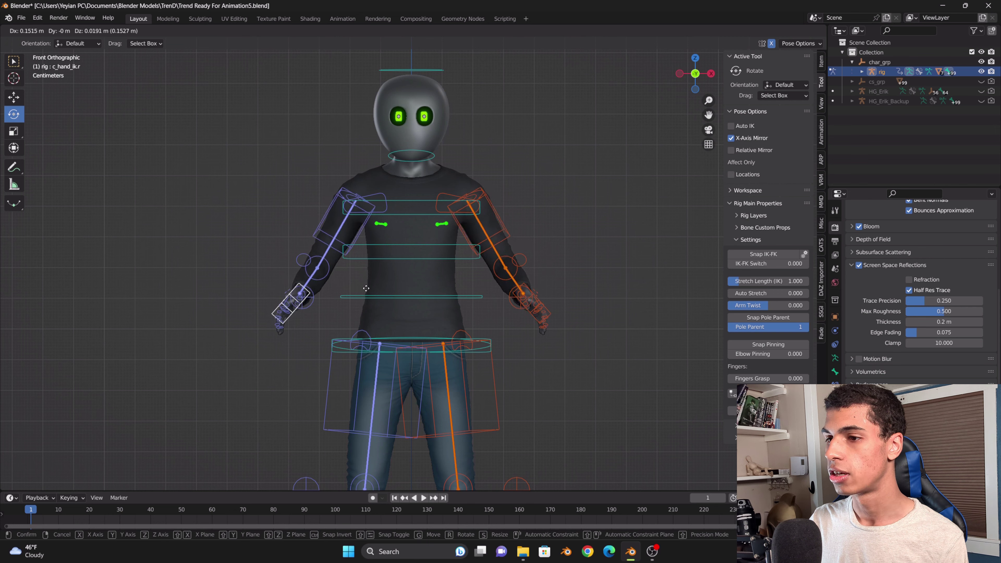
click(362, 311)
click(777, 30)
key(g)
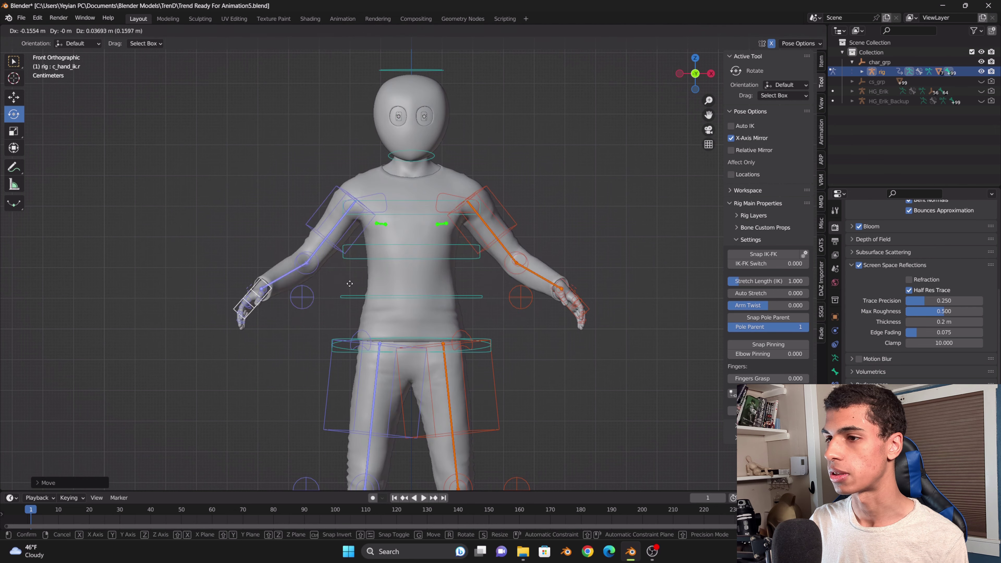
click(361, 262)
Move and rotate the right hand IK control in side view, then adjust its position so the mirrored arms hang beside the body
click(679, 73)
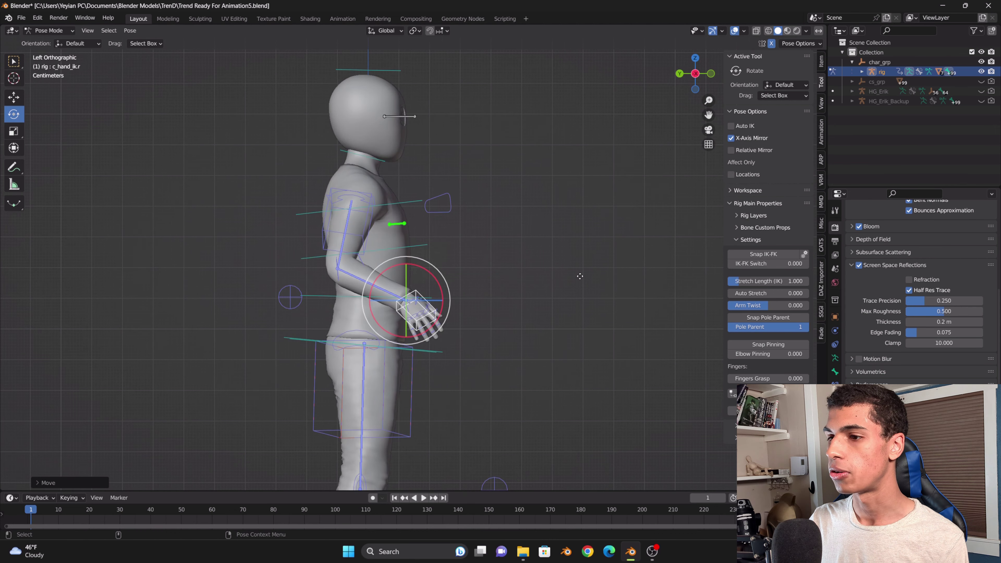
key(g)
click(528, 315)
key(r)
click(491, 330)
click(710, 75)
key(g)
click(390, 291)
Open the Animation workspace and frame the character's upper body from the front in the main pose viewport
click(342, 19)
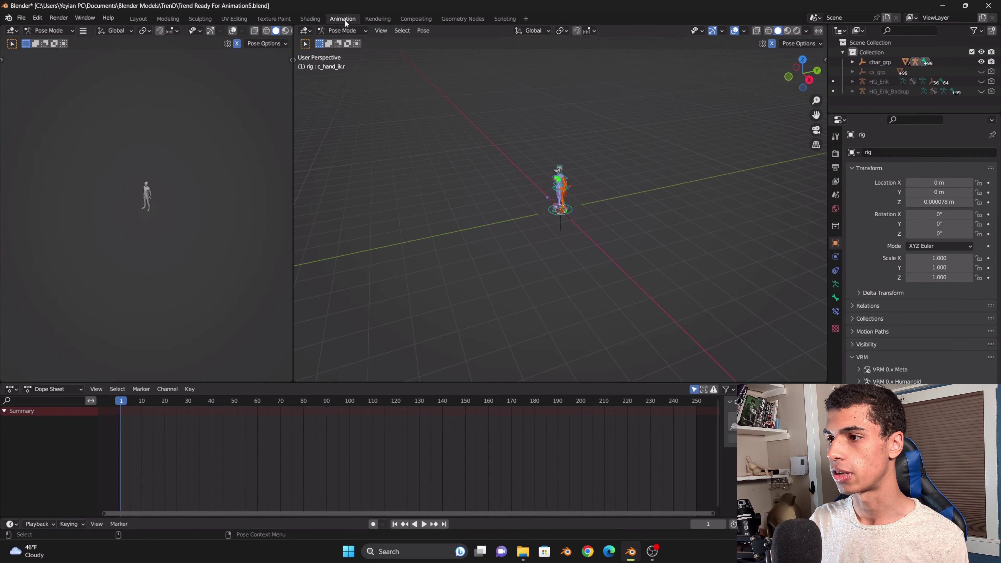
middle_drag(512, 137, 579, 118)
scroll(560, 178, up, 13)
shift+middle_drag(559, 158, 561, 296)
scroll(179, 179, up, 12)
Frame the character from head to thighs from the front in the smaller preview viewport
alt+drag(199, 151, 206, 244)
alt+right_drag(215, 202, 244, 194)
alt+drag(244, 193, 222, 203)
alt+scroll(222, 202, up, 1)
scroll(220, 201, up, 4)
alt+right_drag(212, 195, 207, 202)
middle_drag(208, 203, 187, 207)
scroll(481, 292, up, 1)
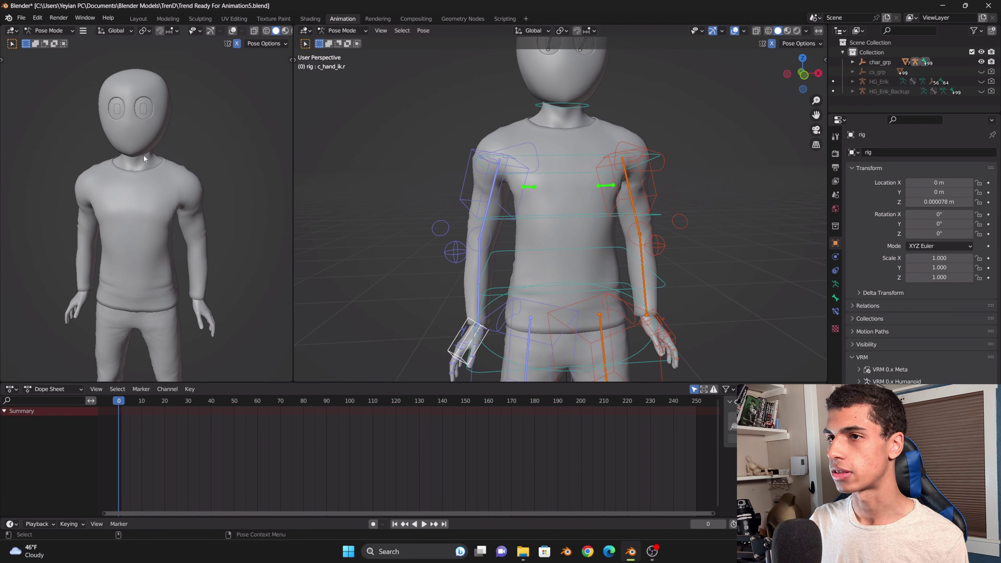
Set the preview viewport to Material Preview shading and light it with the dark night HDRI
click(285, 31)
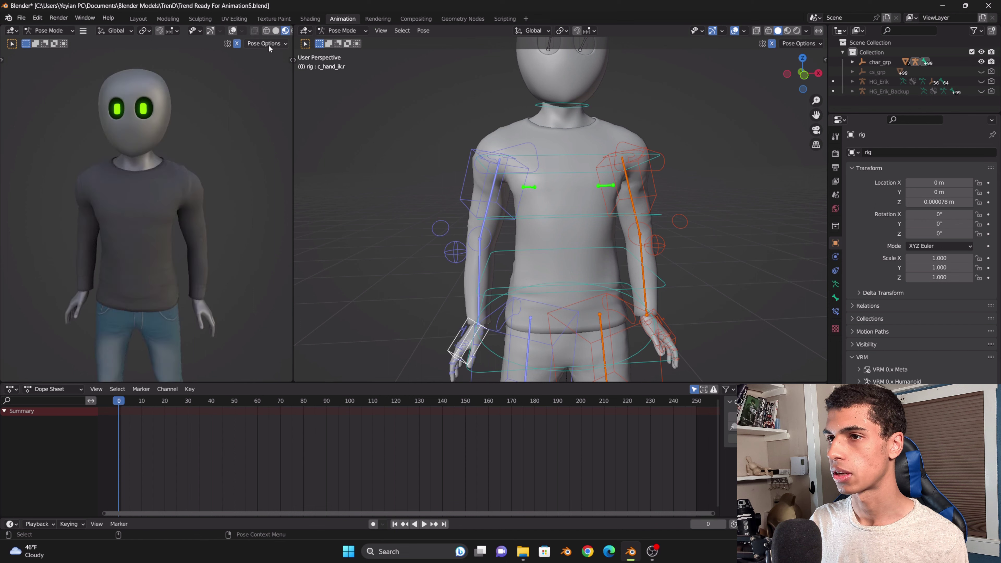
scroll(277, 32, down, 2)
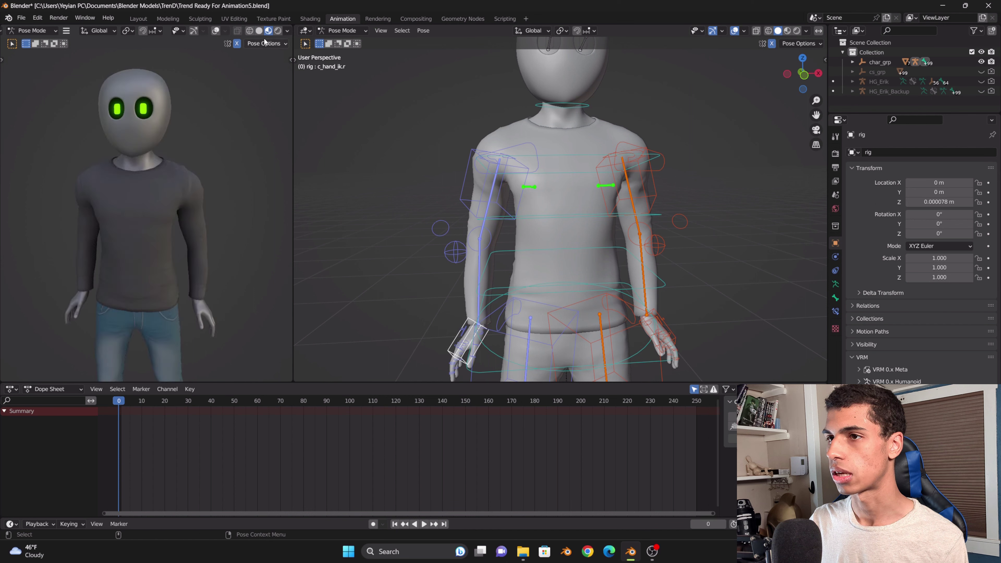
click(287, 30)
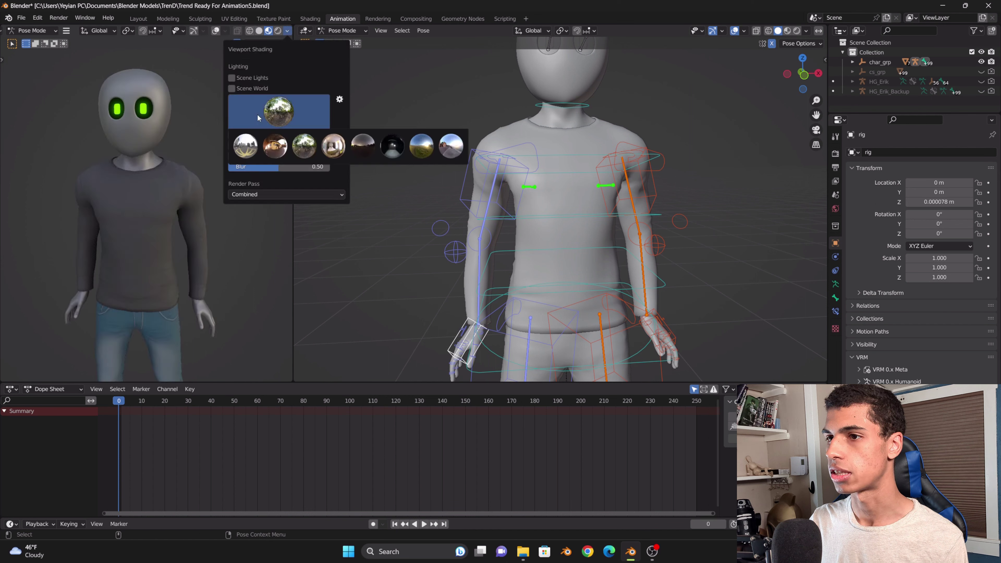
click(390, 147)
mouse_move(154, 148)
middle_down()
mouse_move(143, 139)
mouse_move(153, 136)
middle_up()
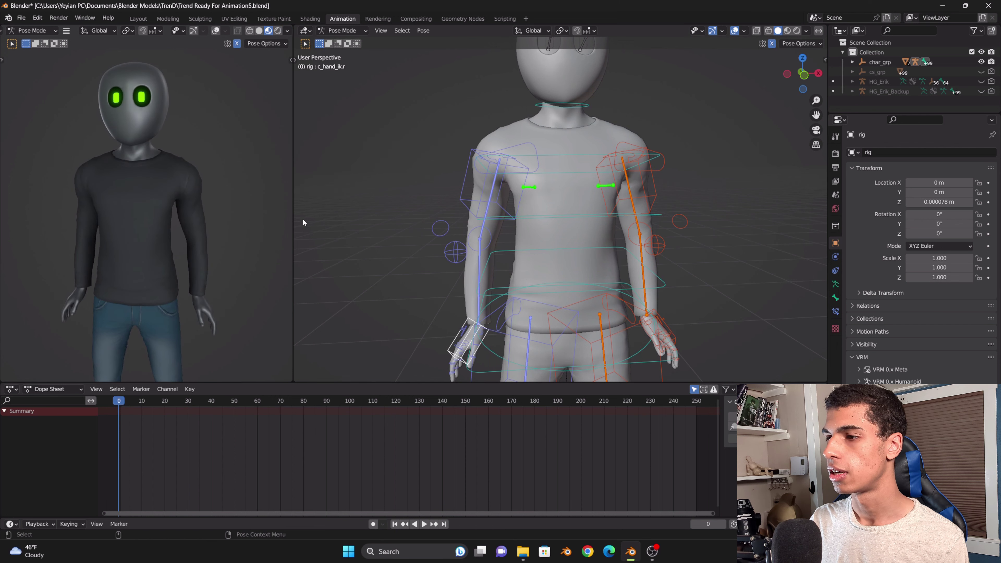
Rotate the right hand IK control in front view until the hand points straight down, and move it slightly closer to the body
scroll(577, 201, down, 2)
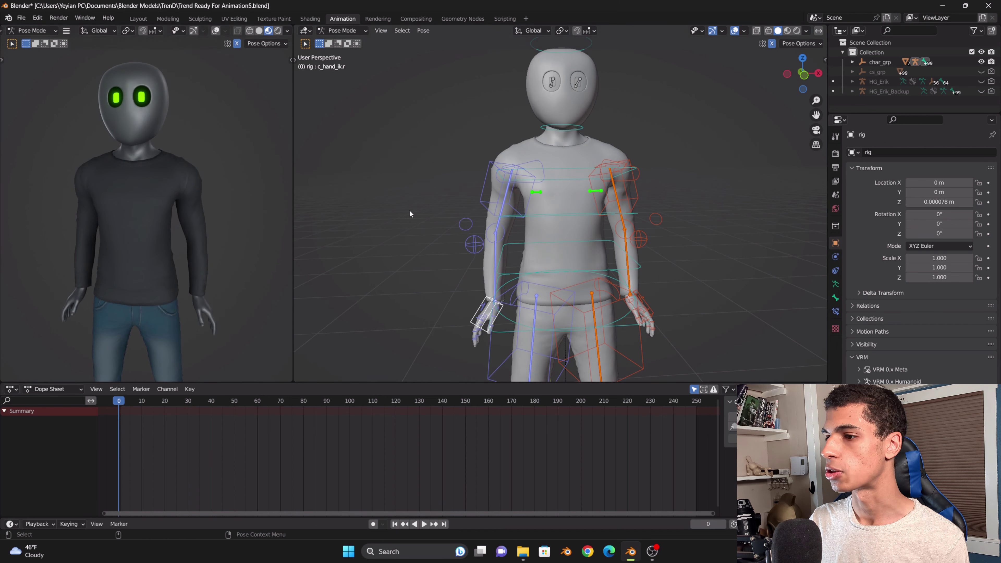
click(803, 74)
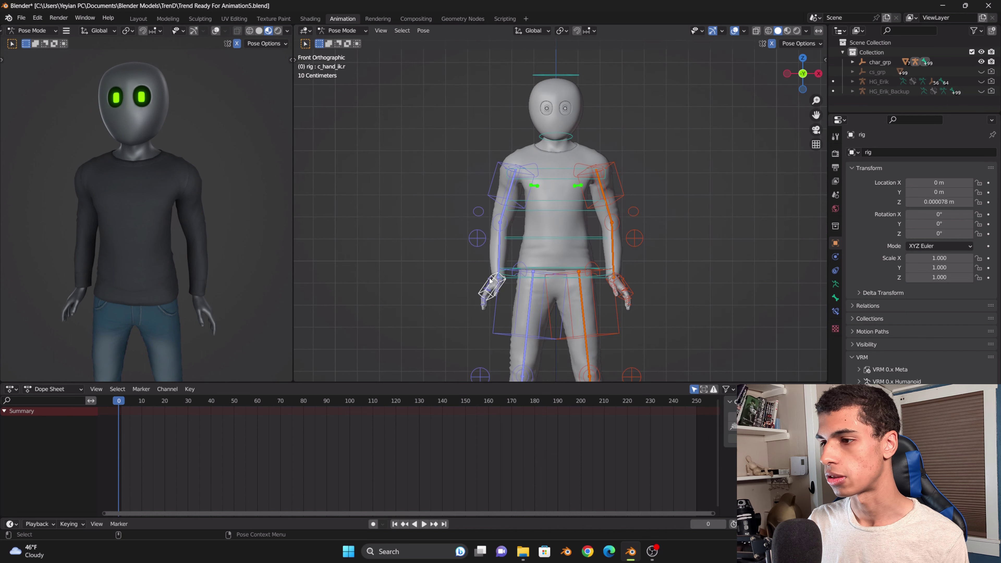
scroll(490, 280, up, 1)
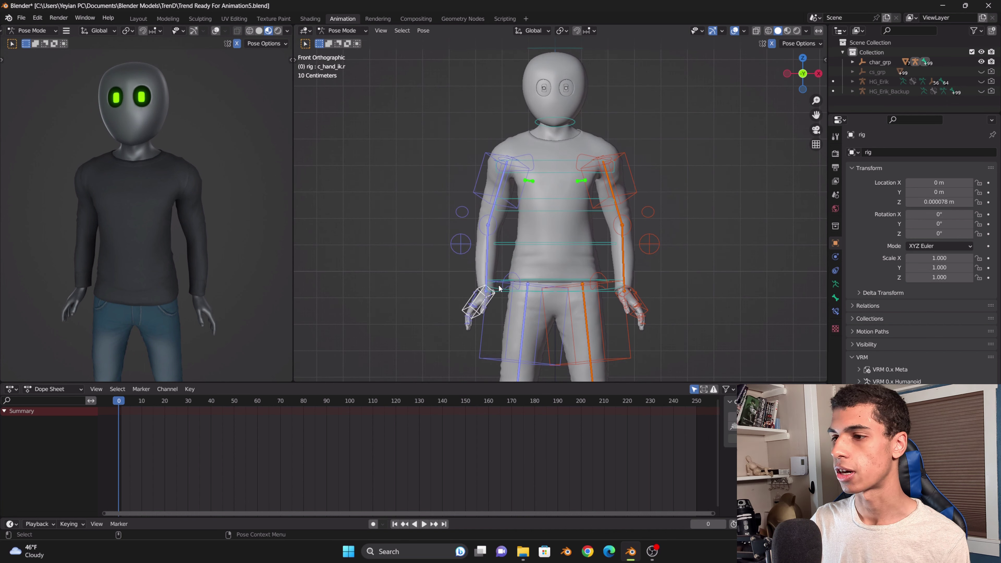
key(r)
click(502, 274)
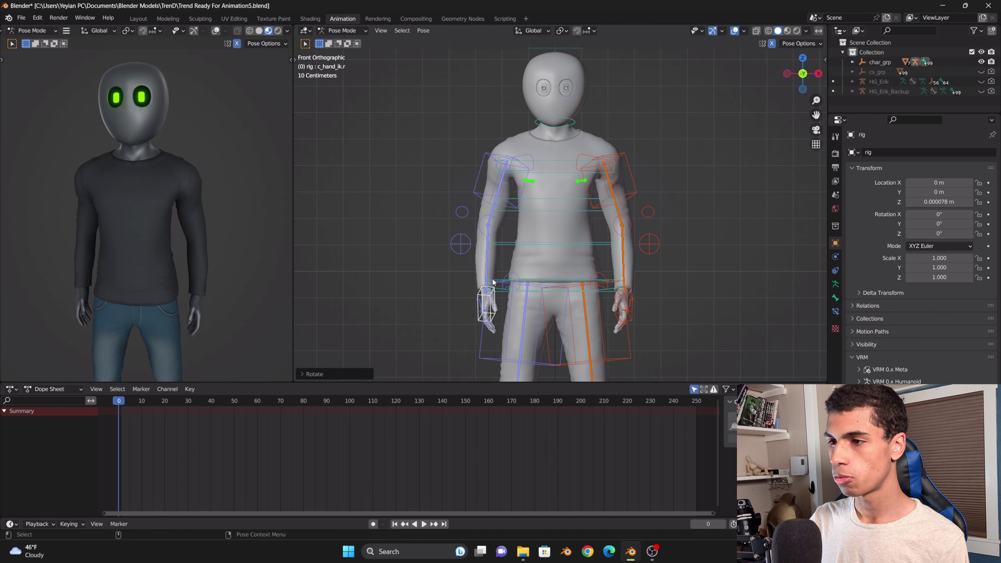
key(g)
click(504, 282)
key(r)
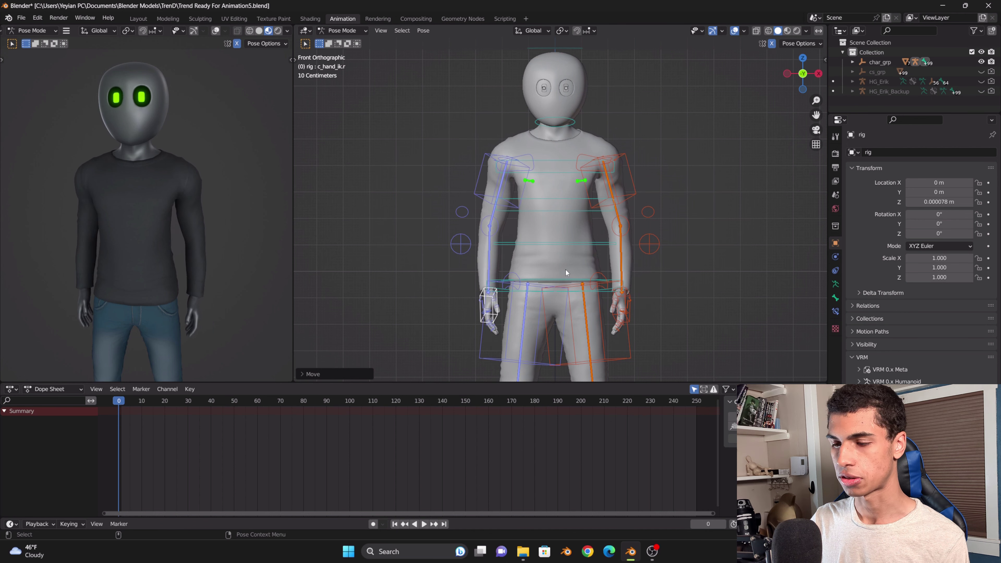
click(468, 245)
Move the right arm pole control inward toward the elbow and rotate the right shoulder control
click(468, 245)
key(g)
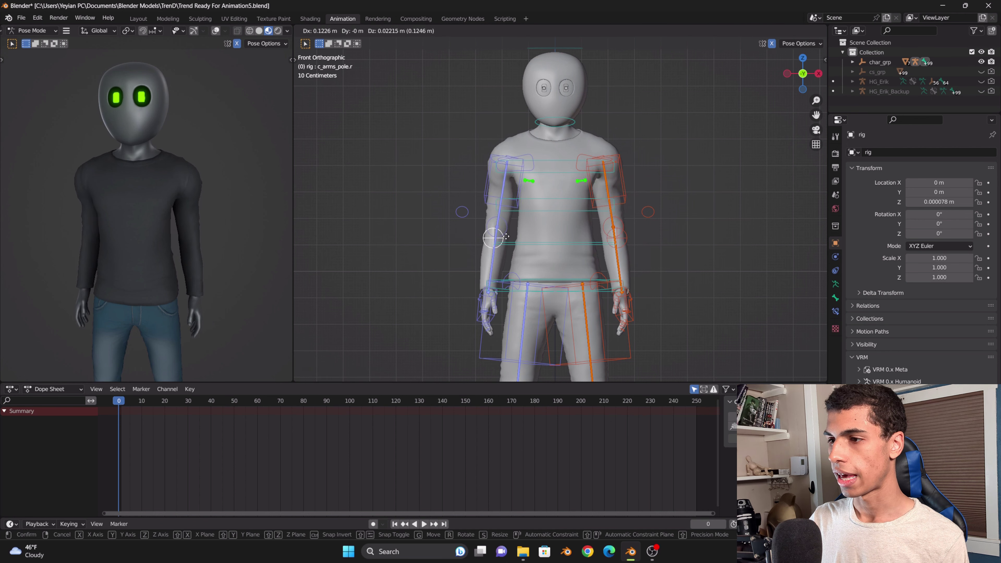
click(506, 234)
click(532, 156)
key(r)
click(720, 128)
Rotate the right foot IK control in top view to point straight ahead and move it slightly inward, narrowing the mirrored stance
scroll(814, 115, down, 1)
drag(815, 114, 816, 3)
click(527, 342)
click(802, 59)
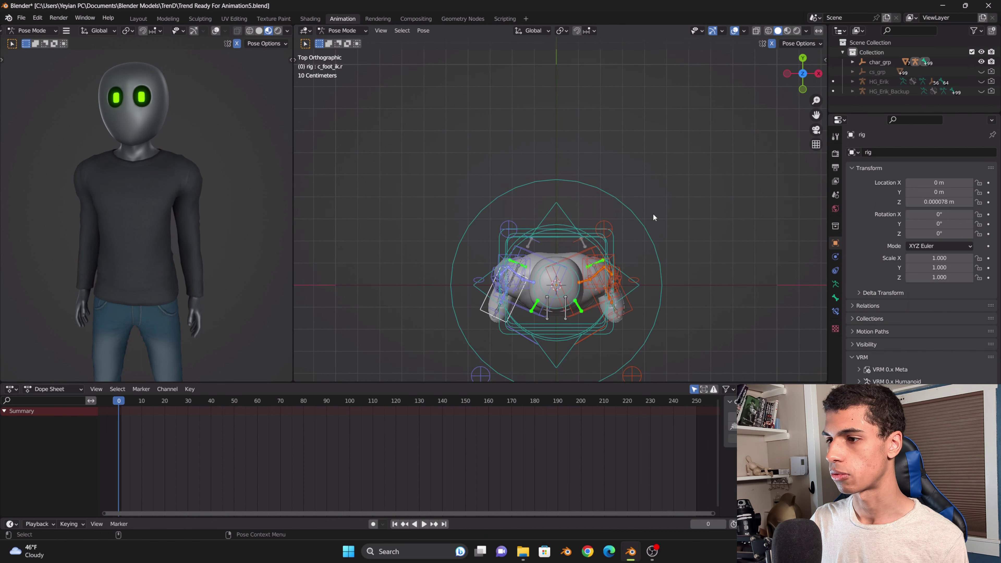
key(r)
click(634, 241)
key(g)
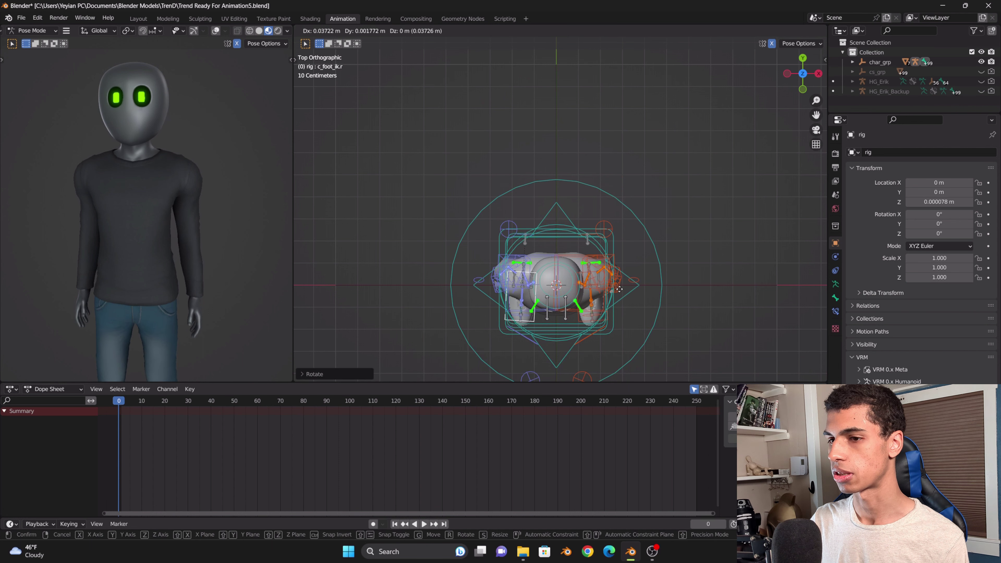
click(613, 293)
Move the right leg pole control slightly outward in front view so the mirrored knees turn out
click(802, 90)
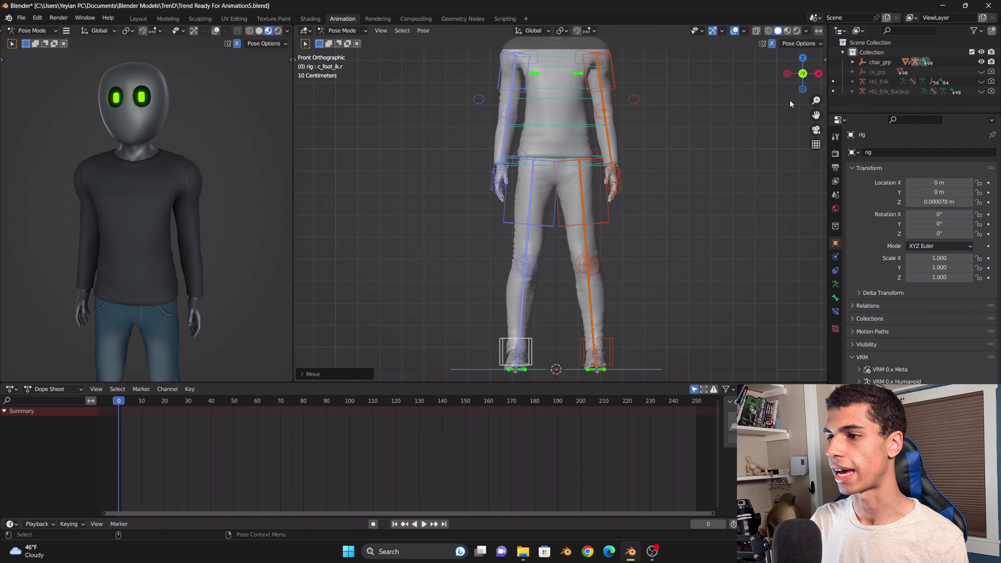
scroll(529, 267, up, 2)
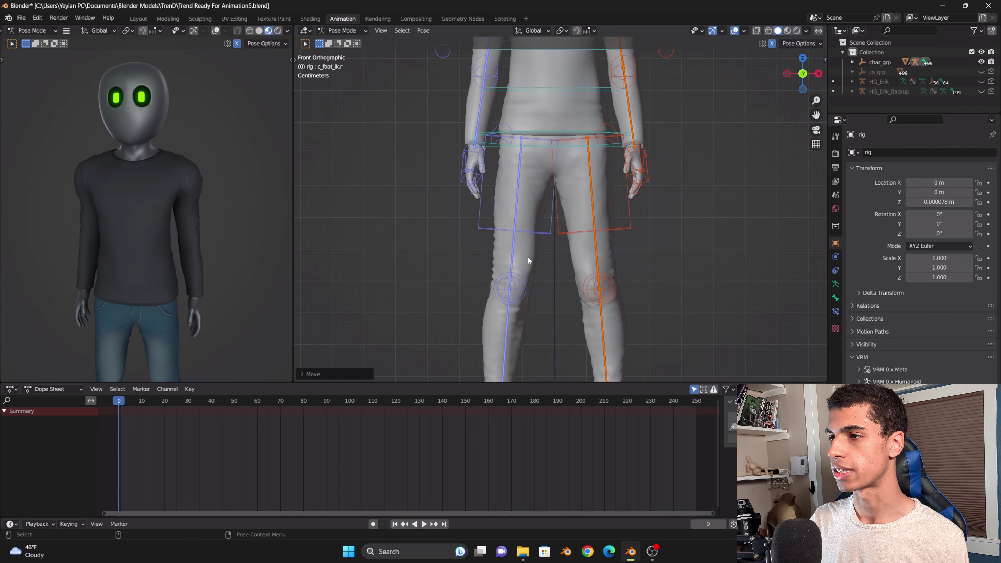
scroll(530, 278, down, 2)
click(533, 263)
key(g)
click(548, 273)
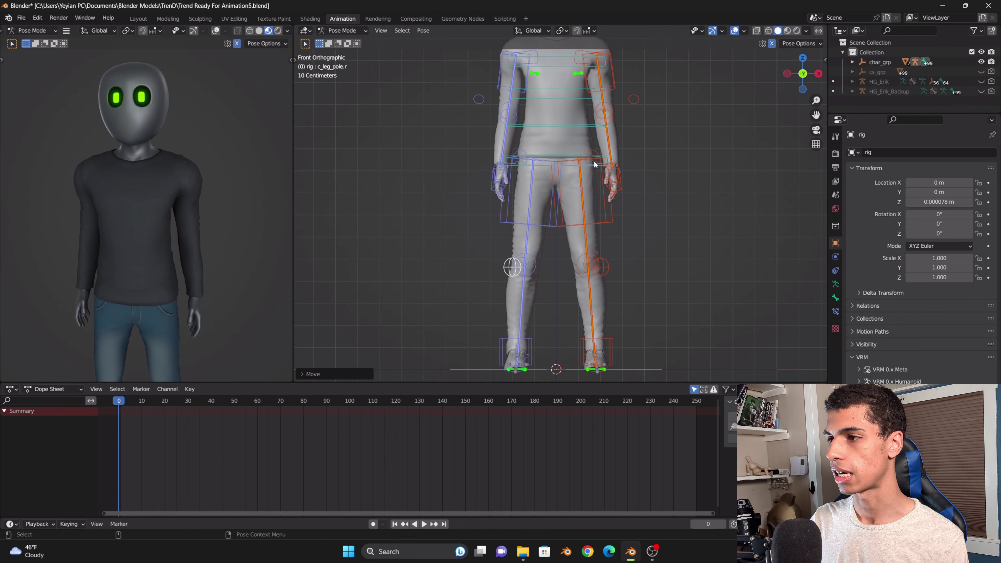
Lower the root master control at the hips slightly so the knees bend
scroll(594, 165, up, 3)
middle_drag(594, 164, 584, 147)
click(584, 147)
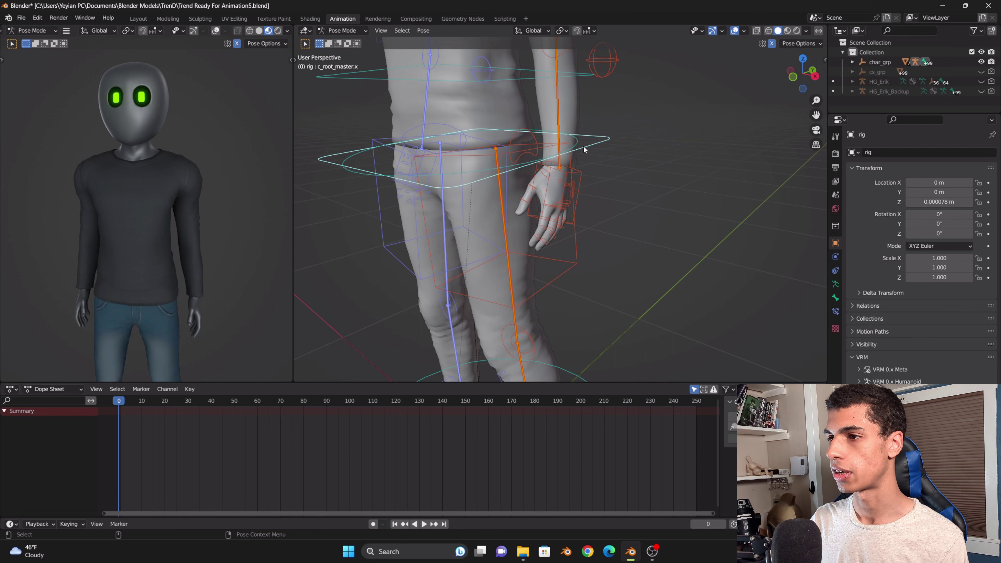
key(g)
click(581, 154)
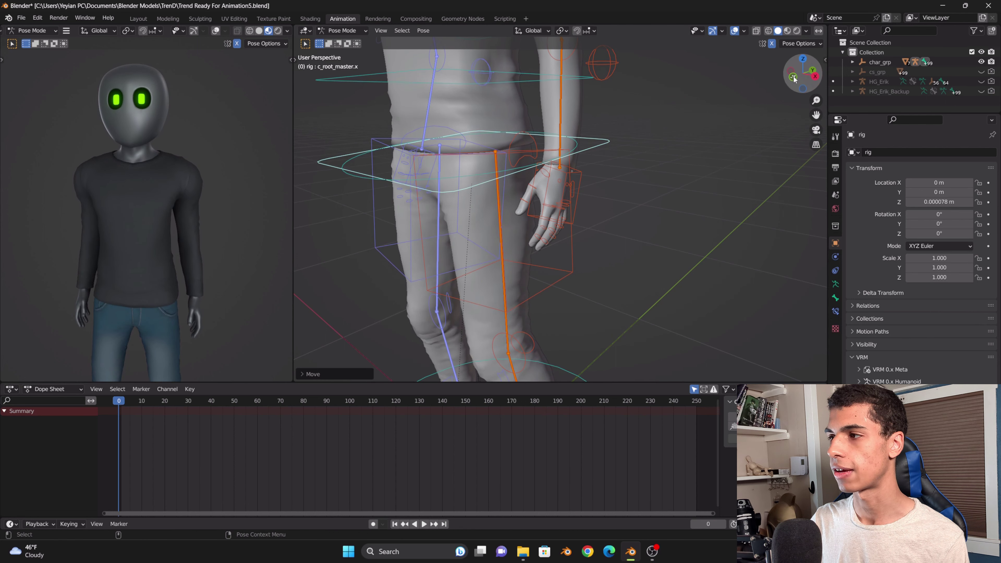
Move the right hand IK control about 0.02 m forward and down in side view to straighten the mirrored arms
click(793, 76)
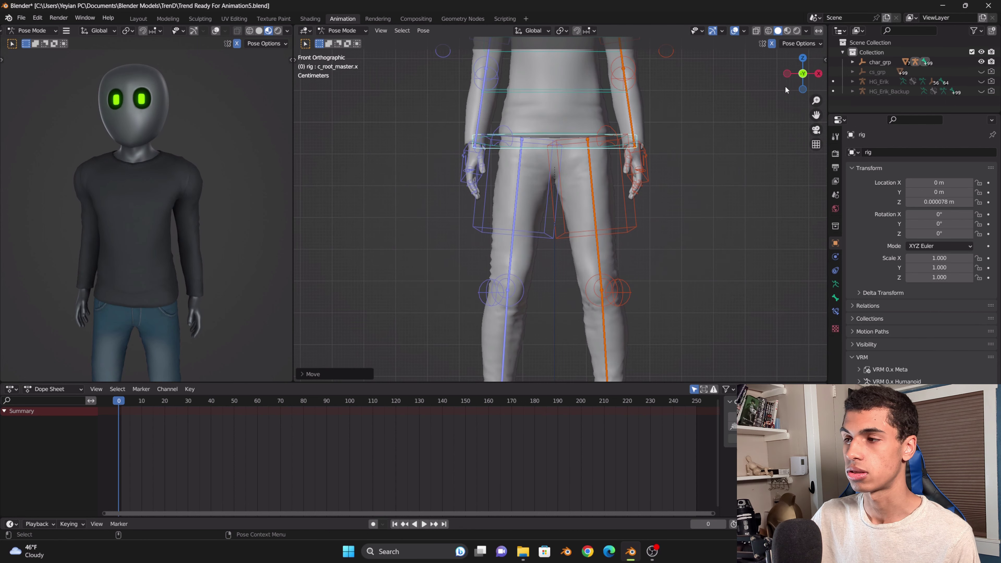
scroll(808, 118, down, 1)
shift+middle_drag(812, 118, 806, 154)
scroll(807, 155, down, 1)
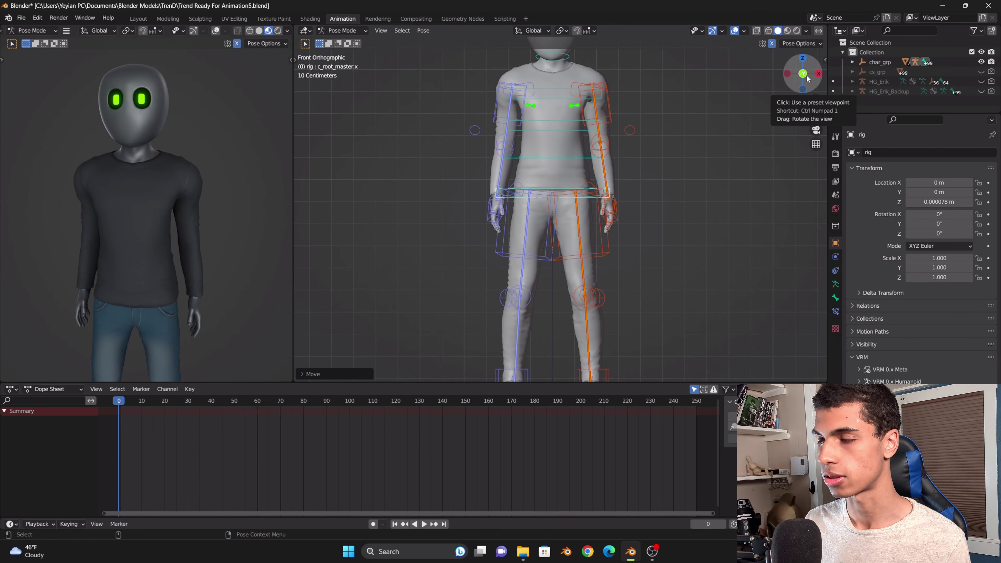
scroll(821, 113, up, 1)
drag(818, 114, 809, 199)
drag(808, 88, 868, 88)
scroll(809, 88, down, 1)
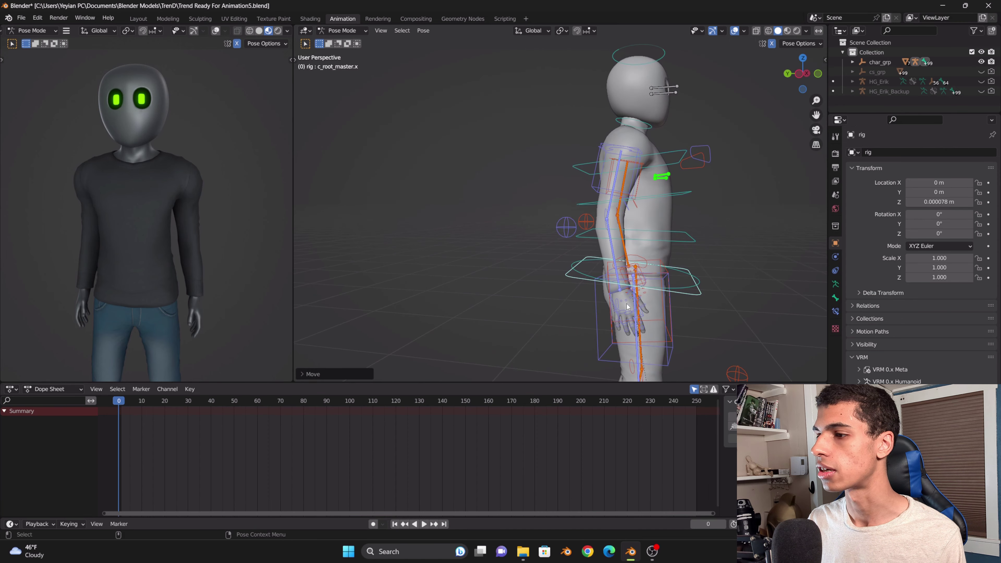
click(620, 294)
click(797, 75)
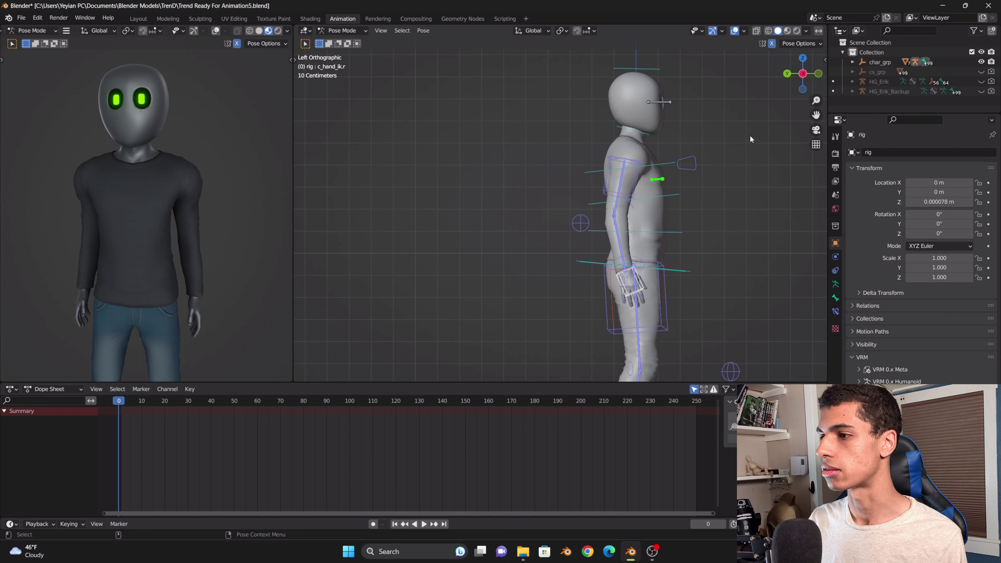
key(g)
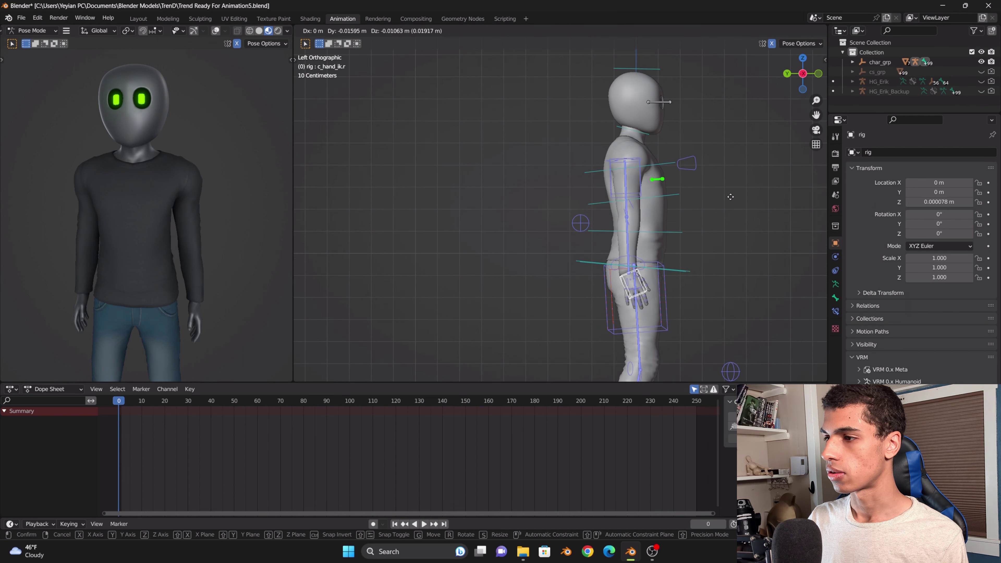
click(731, 195)
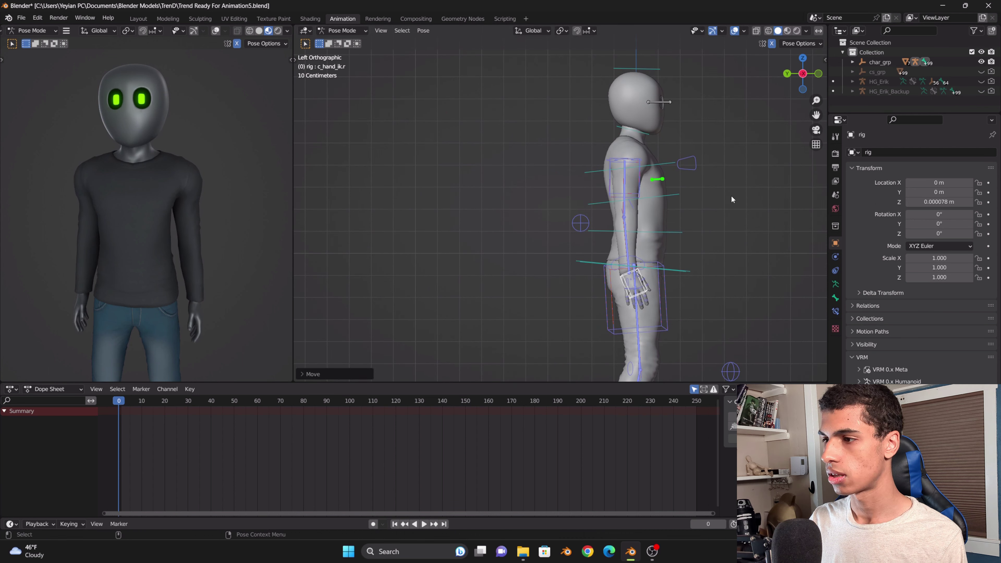
Rotate the right hand IK control slightly in side view and raise it slightly to bend the mirrored elbows
key(r)
click(729, 209)
key(g)
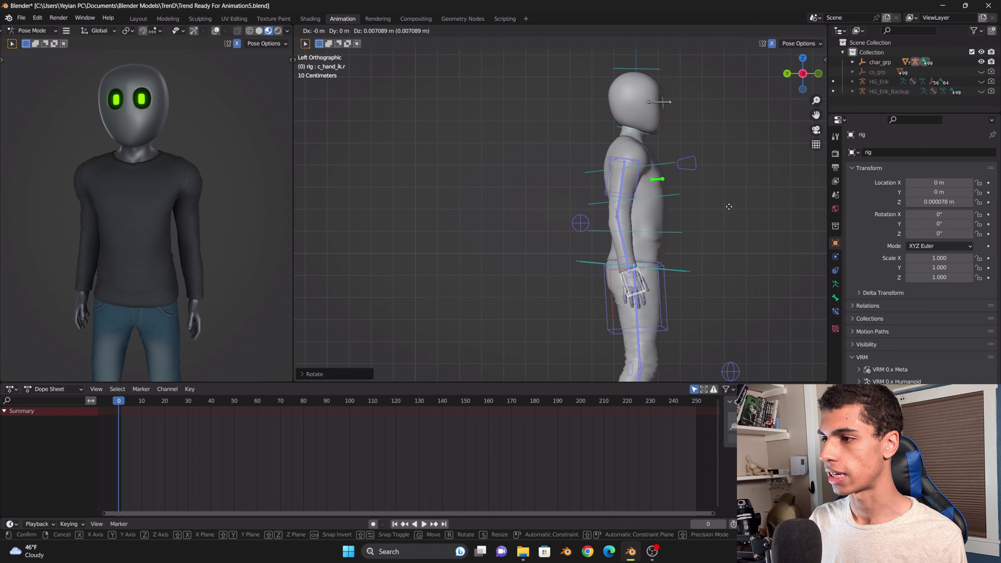
click(730, 208)
Rotate the right shoulder control slightly in front view to adjust the mirrored shoulders
click(818, 74)
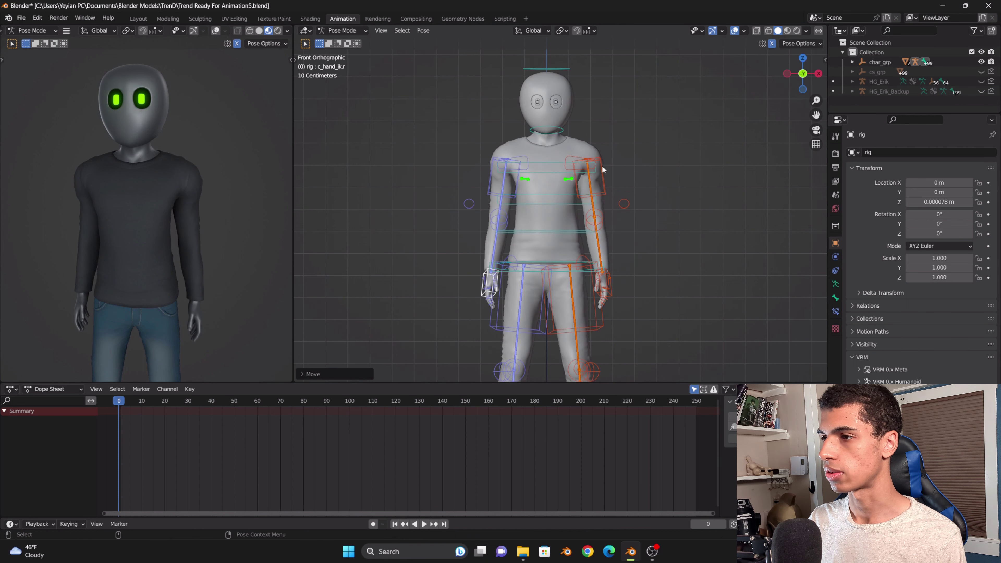
click(525, 162)
key(r)
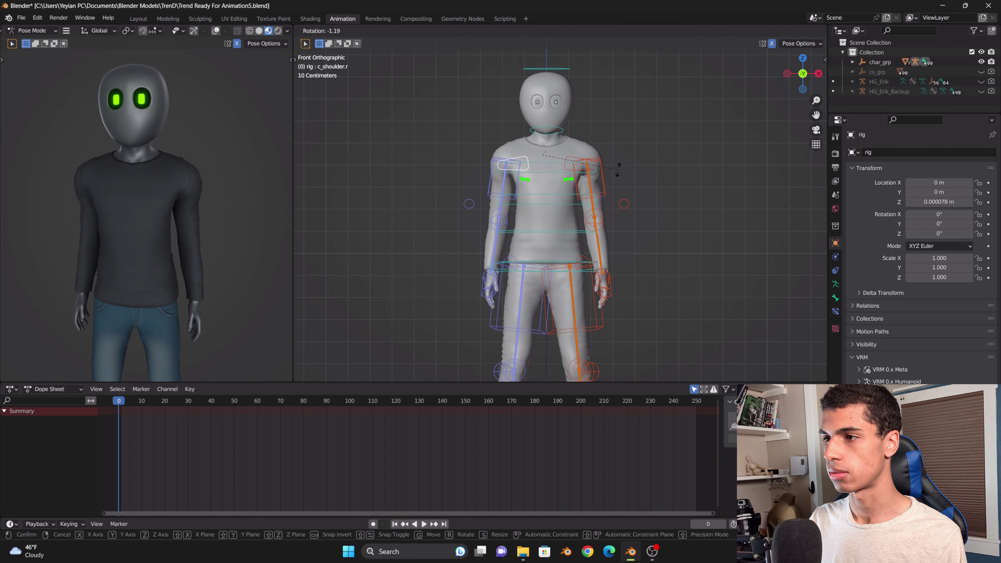
click(617, 170)
Rotate the upper, middle and lower spine controls slightly in side view to curve the upper body forward
click(550, 133)
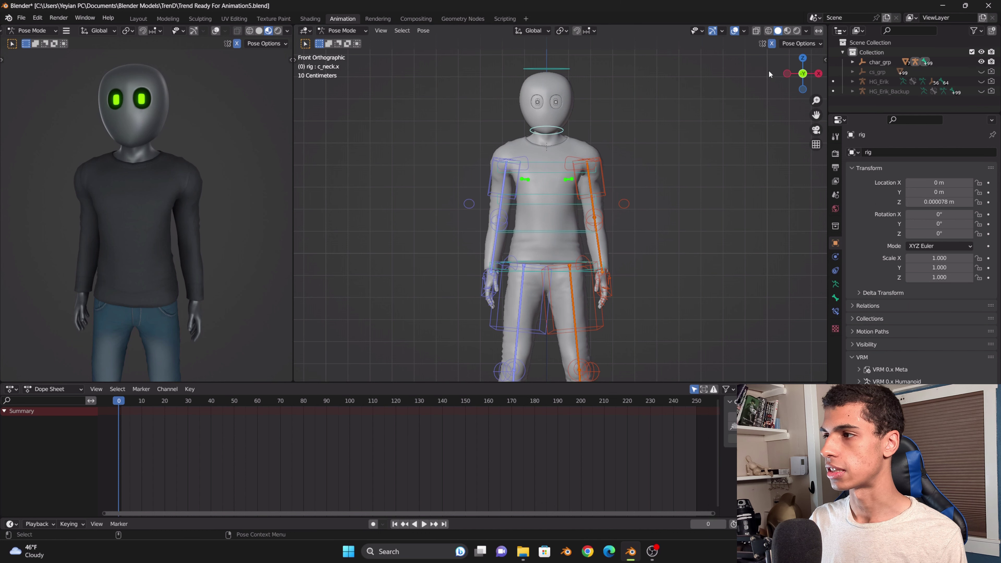
click(787, 74)
click(661, 195)
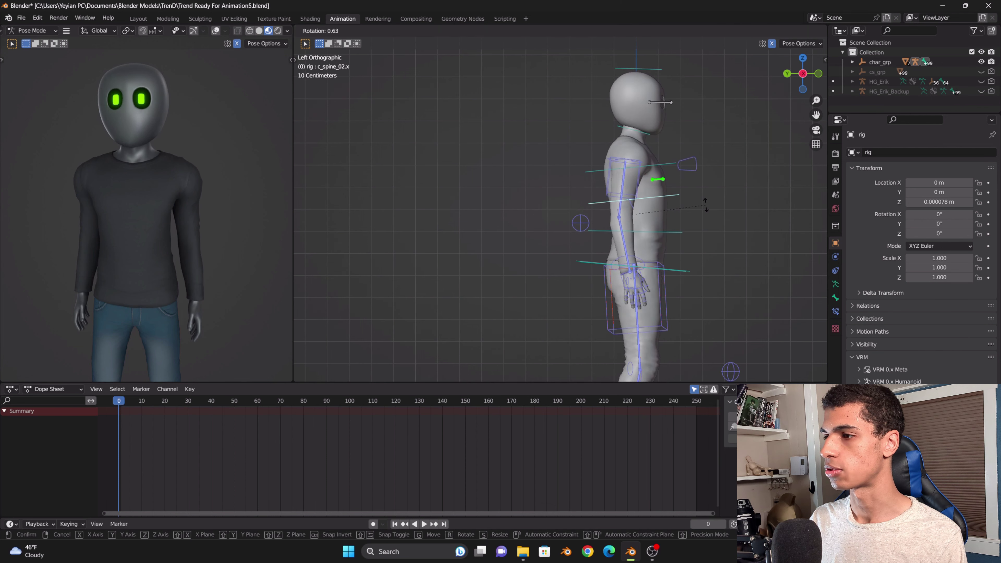
click(661, 160)
key(r)
click(690, 189)
click(673, 194)
key(r)
click(687, 228)
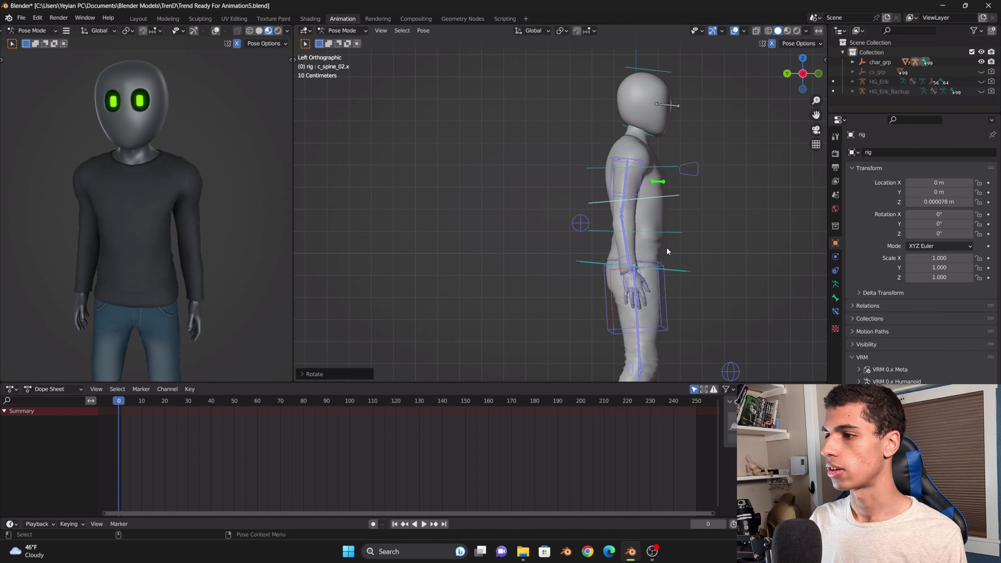
click(673, 230)
key(r)
click(705, 243)
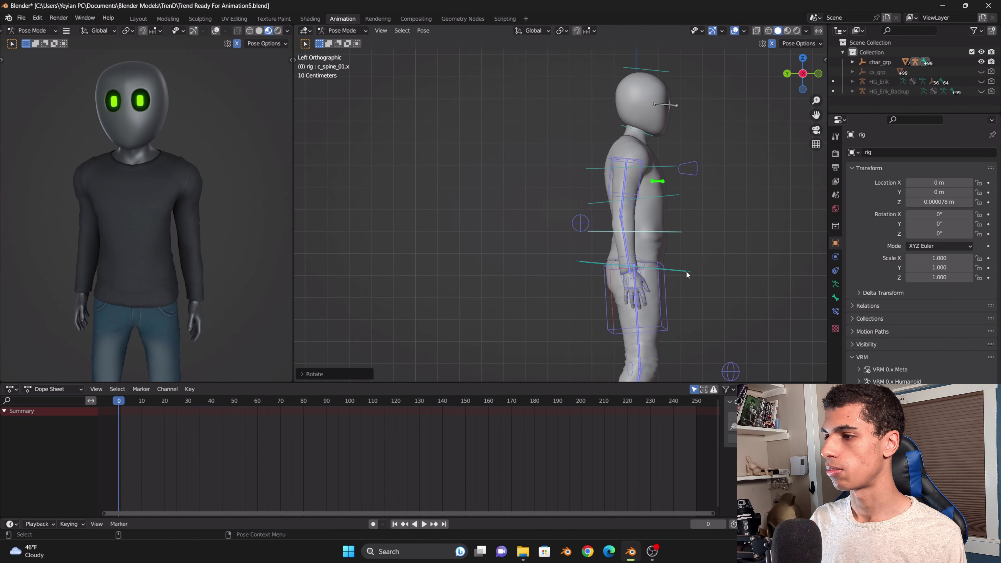
click(689, 271)
scroll(695, 270, down, 3)
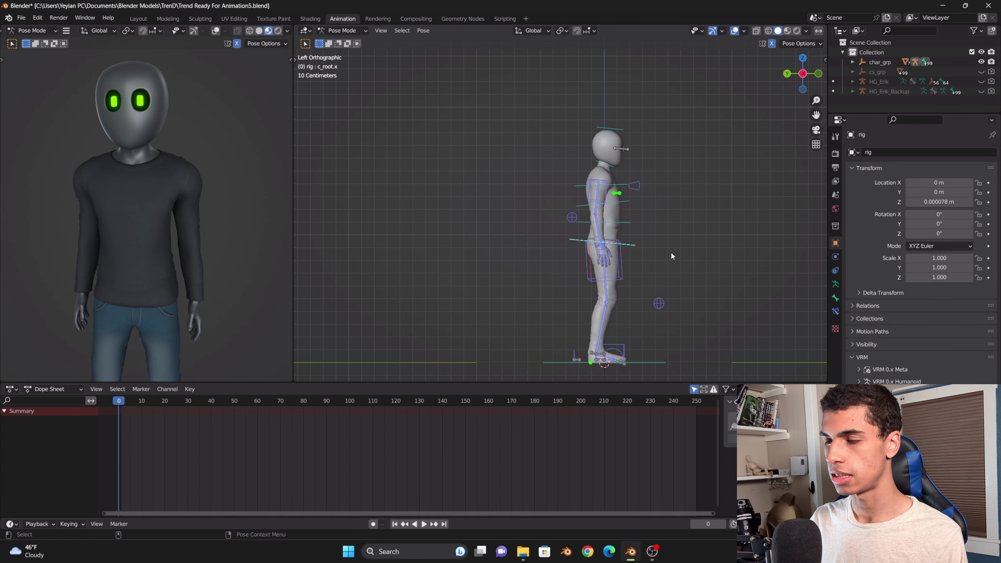
key(g)
click(654, 254)
key(ctrl+z)
Shift the root master control at the hips slightly up and back in side view, and rotate it slightly
click(635, 246)
key(g)
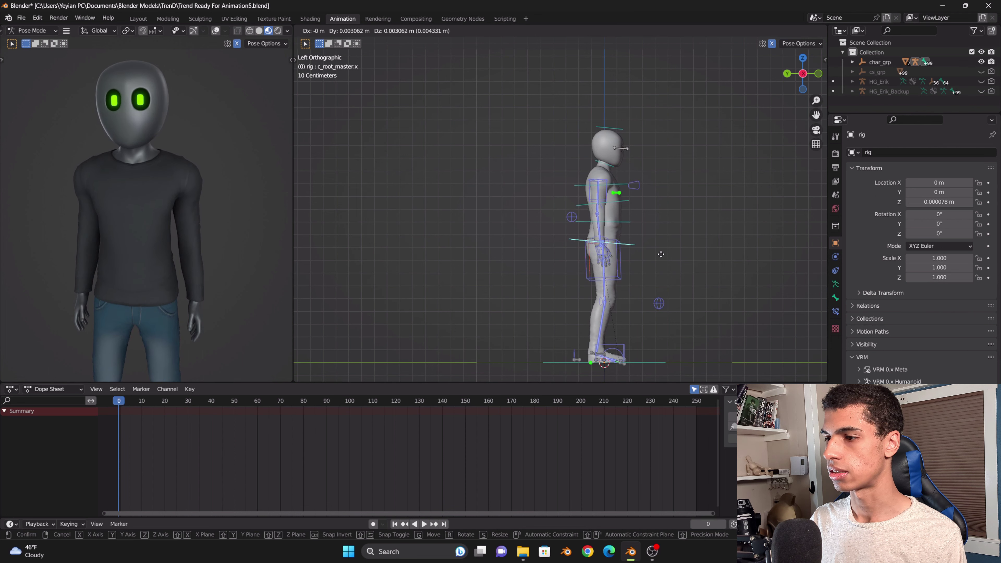
click(666, 253)
key(r)
click(679, 251)
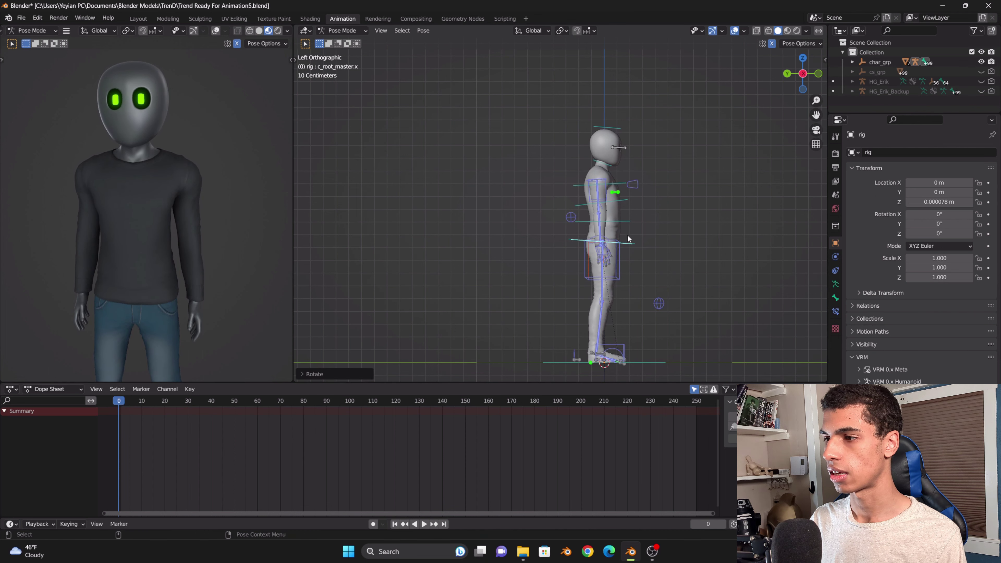
Raise the right hand IK control slightly in side view to put a soft bend back in the mirrored elbows
scroll(627, 238, up, 5)
click(676, 302)
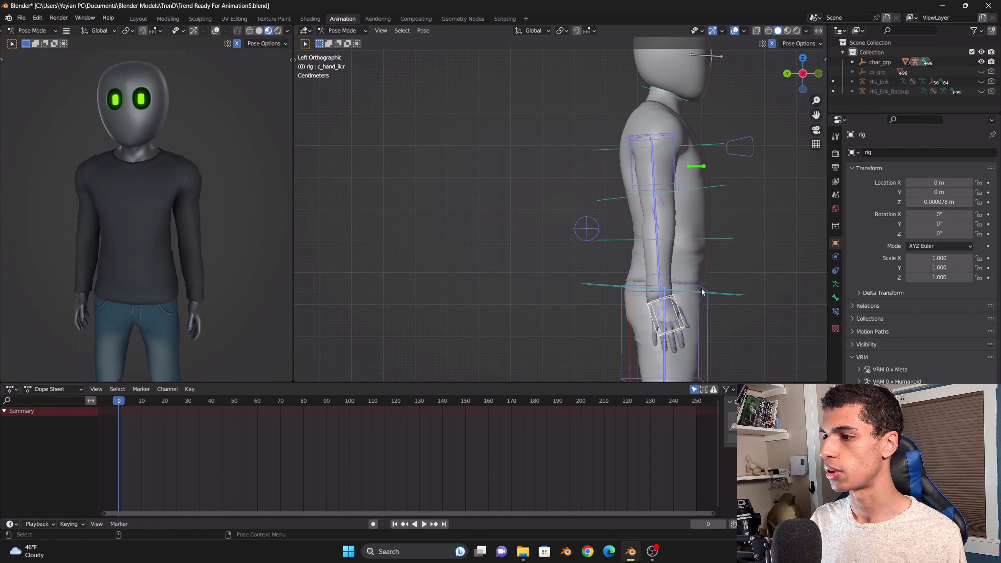
key(g)
click(693, 278)
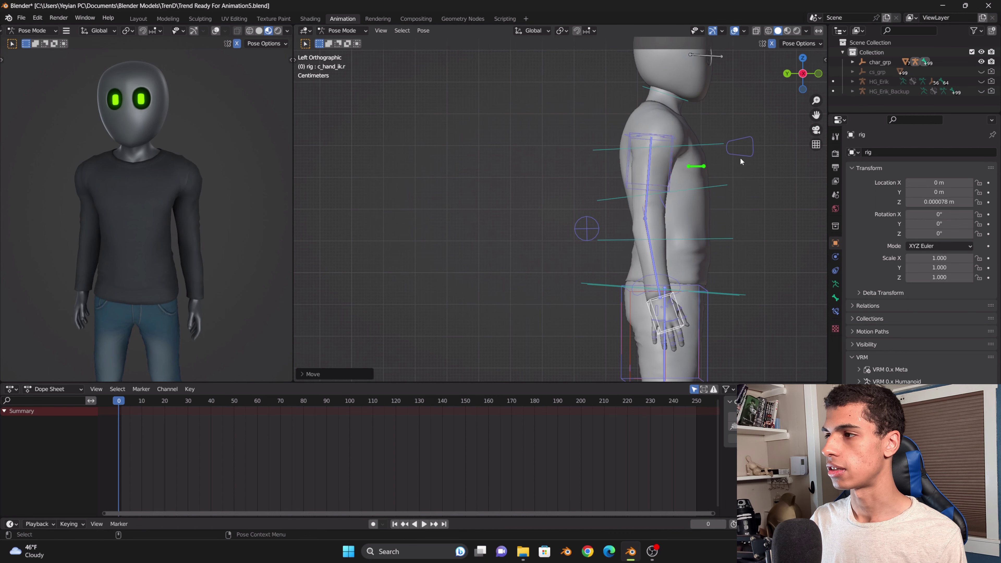
Select all the rig's controls in front view and insert a Location & Rotation keyframe for the standing pose
drag(802, 74, 795, 78)
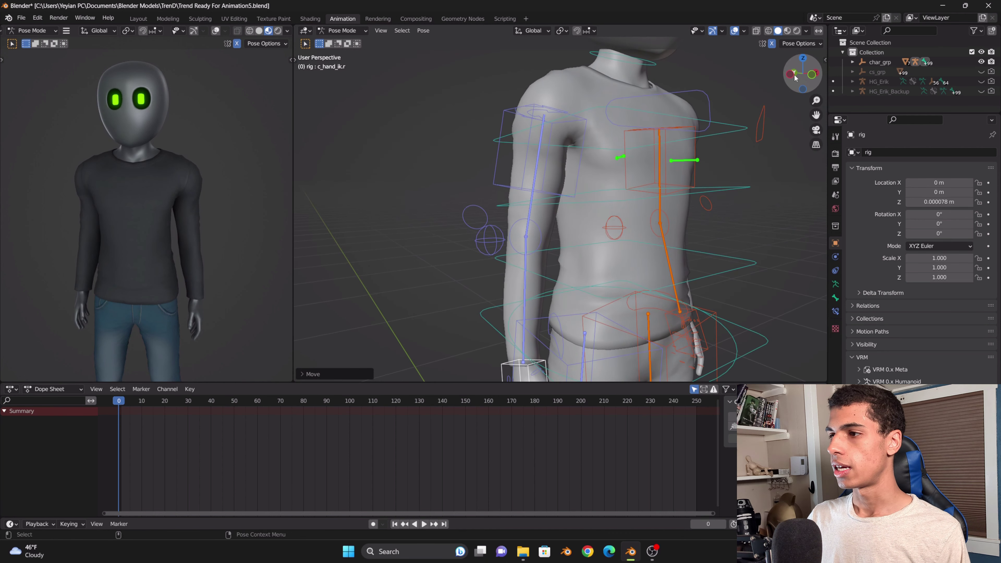
click(793, 75)
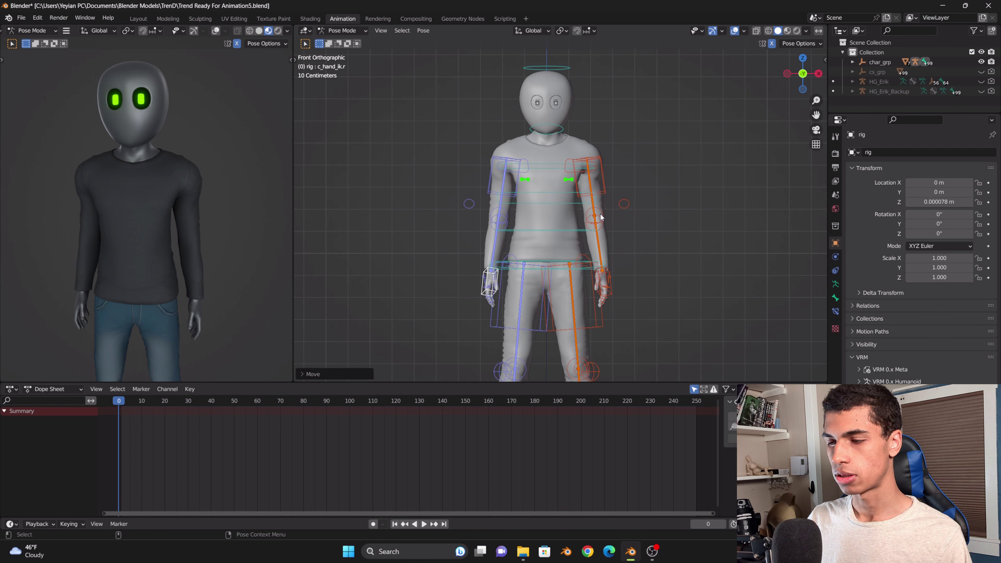
key(a)
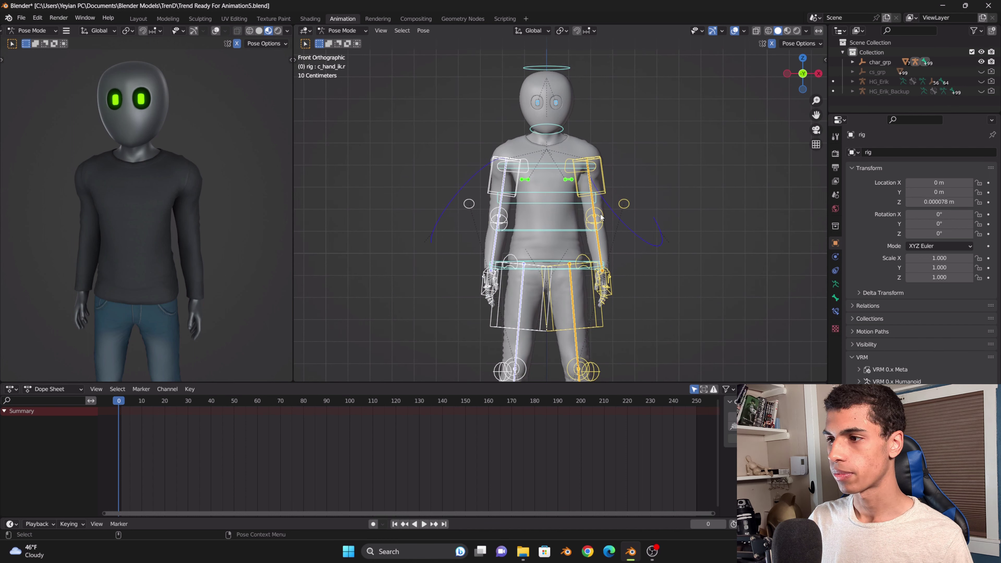
key(i)
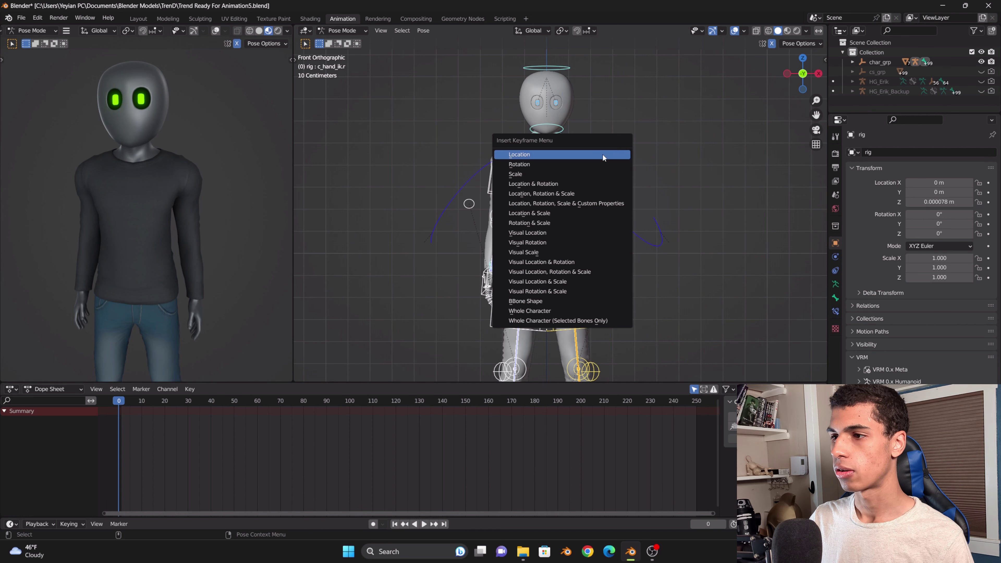
click(553, 184)
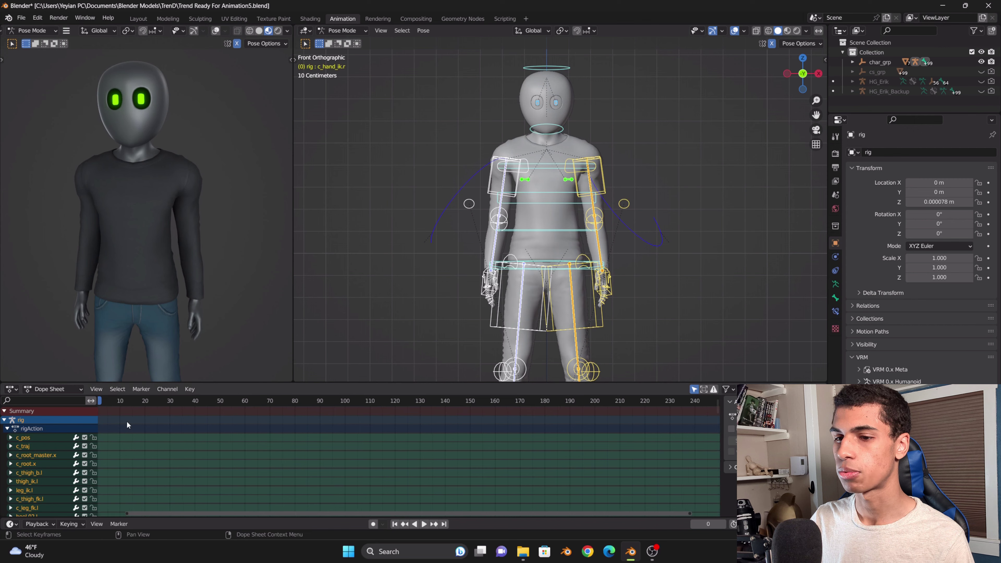
Set the current frame to 10 and select the right hand IK control
middle_drag(128, 417, 190, 421)
scroll(190, 421, up, 5)
scroll(189, 420, down, 4)
scroll(181, 415, up, 1)
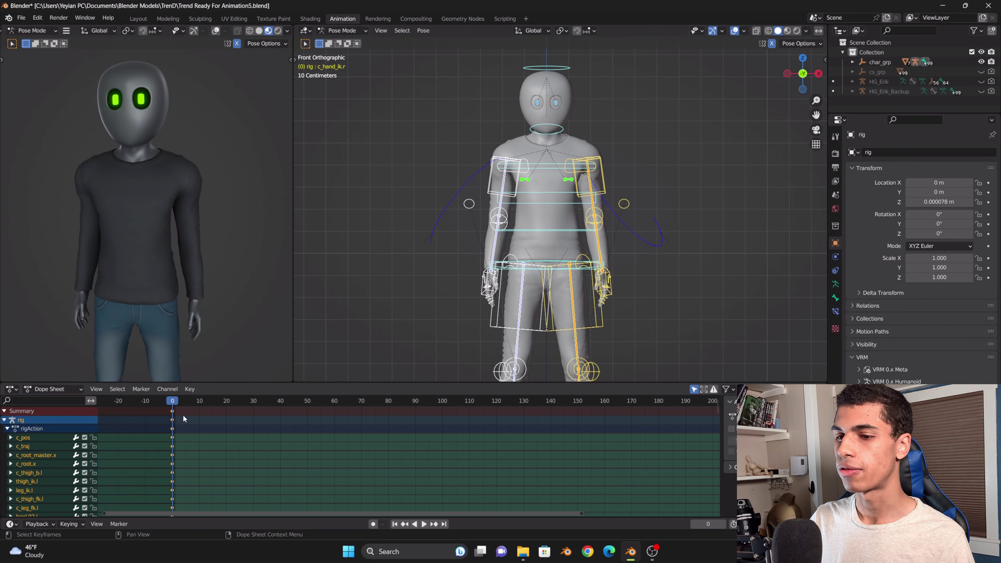
drag(172, 401, 173, 428)
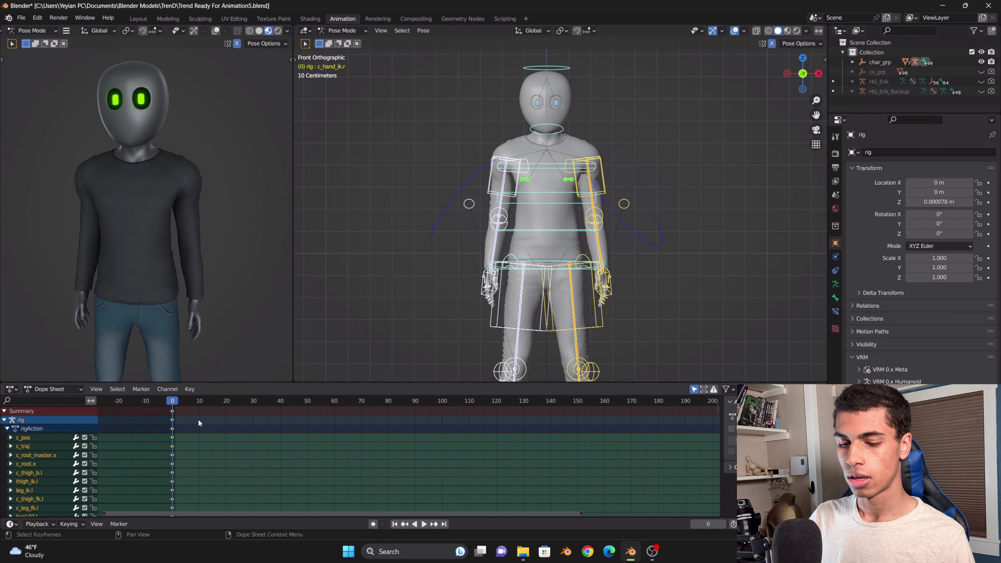
click(176, 406)
drag(176, 406, 200, 406)
scroll(505, 267, up, 1)
click(472, 290)
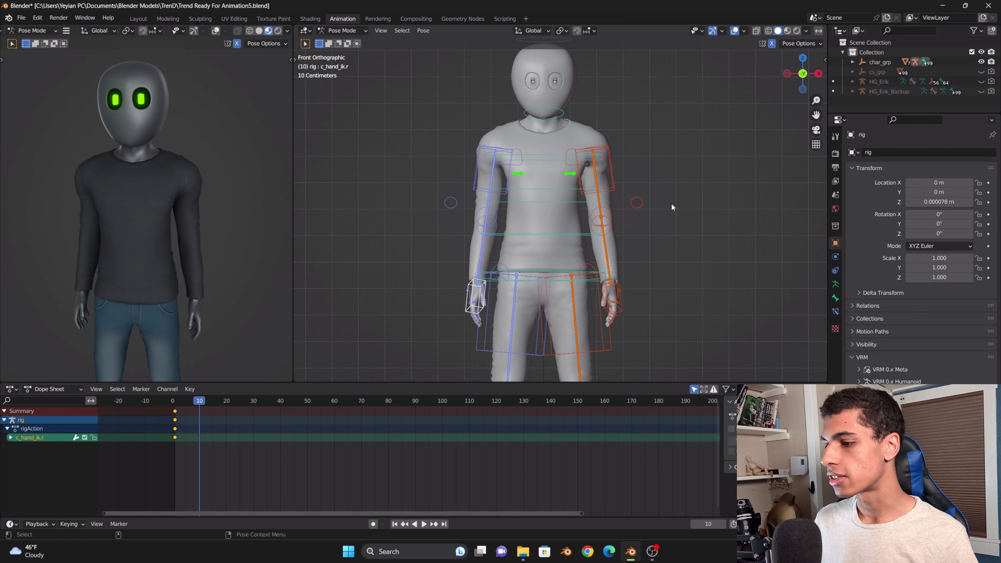
Undo a trial move of the mirrored hands in left side view and turn off X-axis mirroring for posing
mouse_move(804, 74)
mouse_down()
mouse_move(873, 74)
mouse_move(801, 83)
mouse_up()
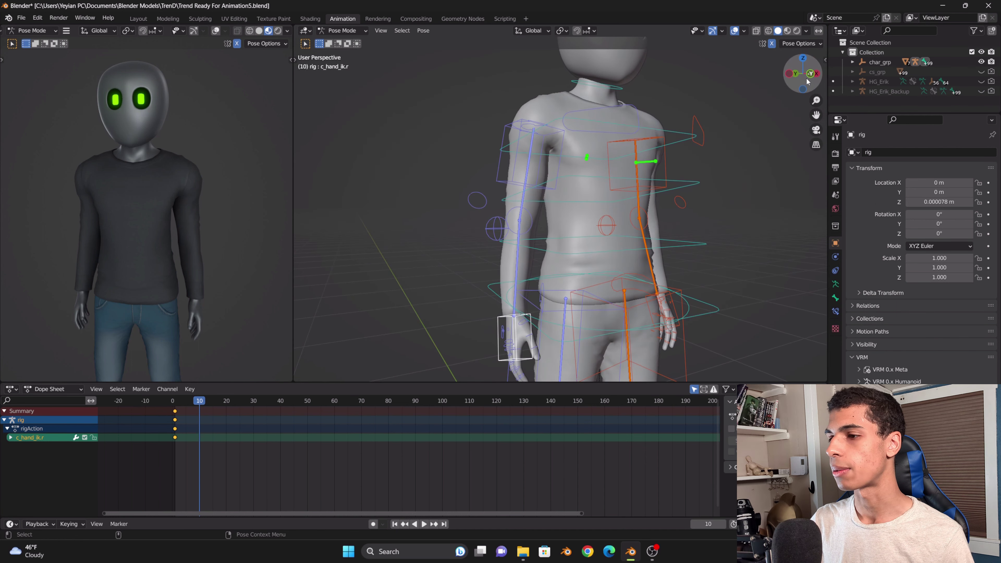
click(809, 77)
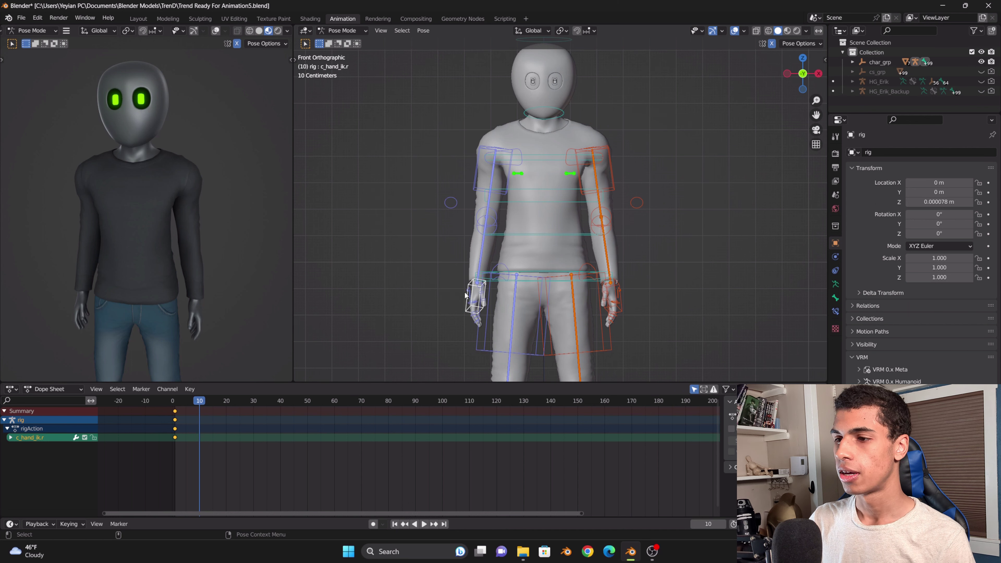
drag(804, 75, 796, 87)
click(798, 75)
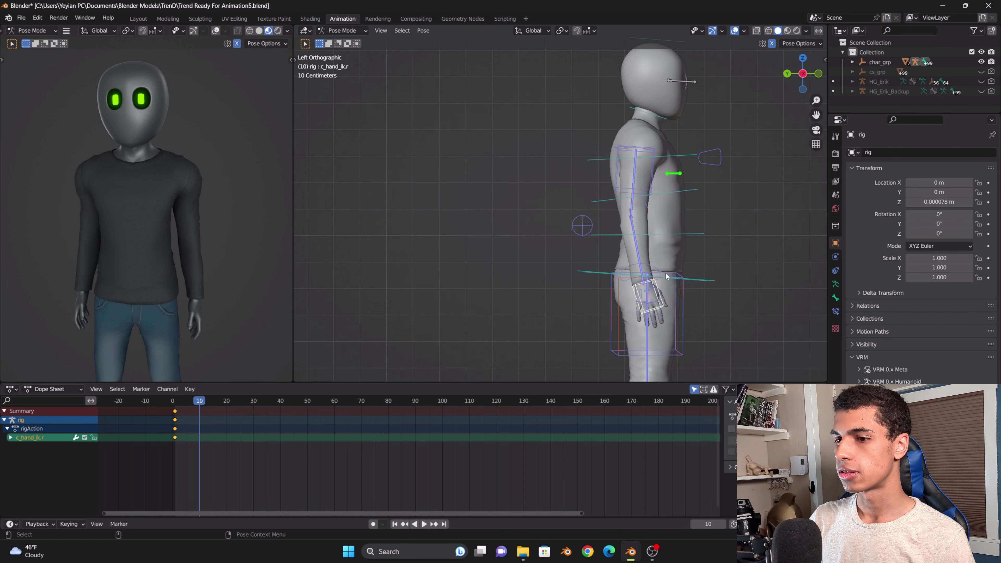
drag(644, 285, 765, 207)
key(ctrl+z)
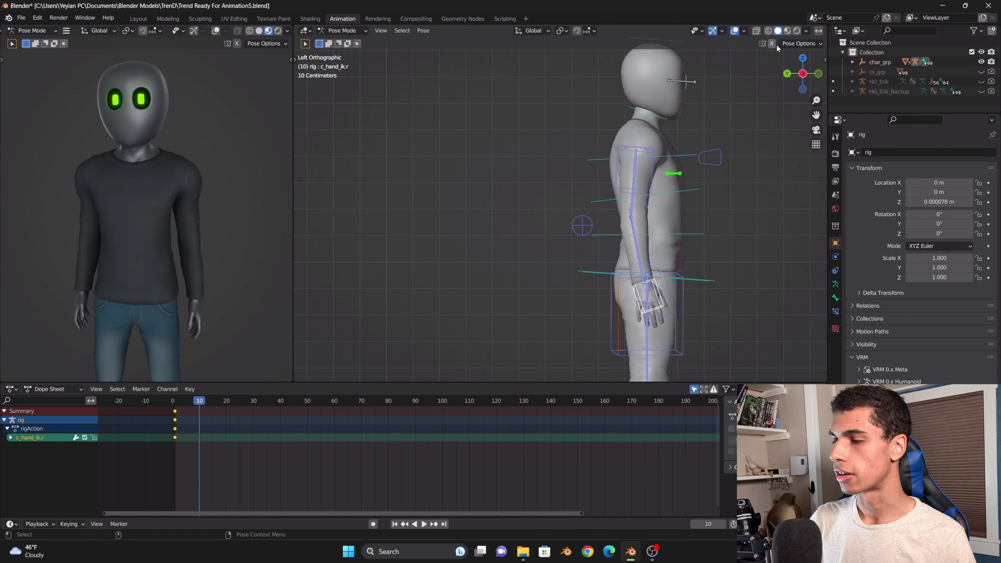
Move the right hand IK control forward to chest height, rotate the hand to point forward, and insert a keyframe at frame 10
drag(652, 298, 751, 206)
key(r)
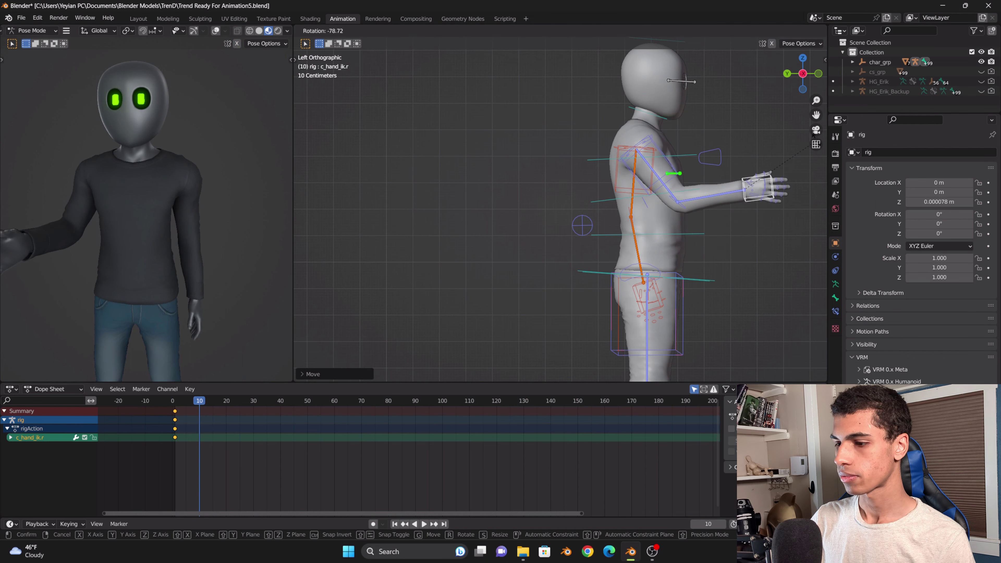
click(813, 138)
key(i)
click(778, 159)
Play back and scrub the arm raise between the first keyframe and frame 10
key(space)
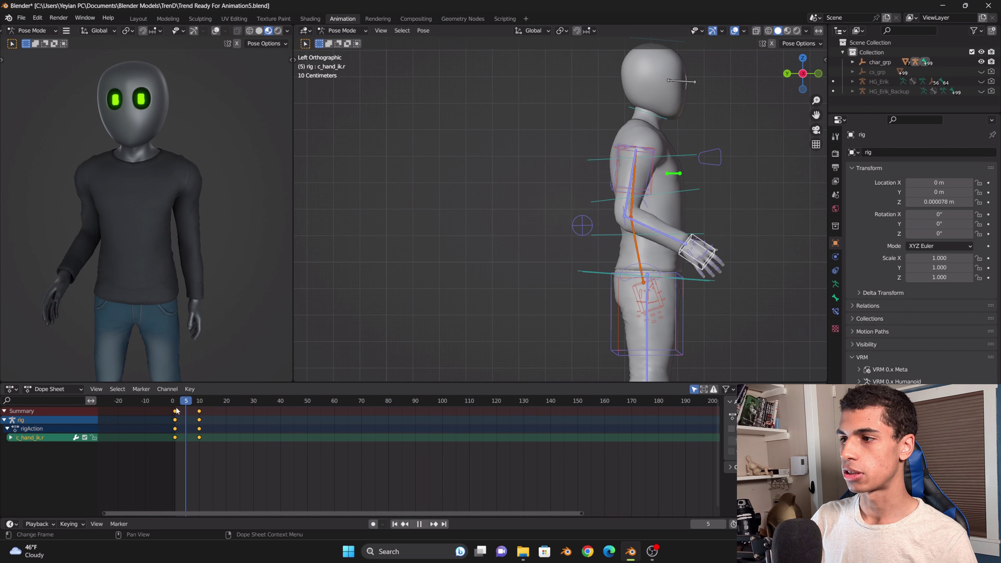
key(space)
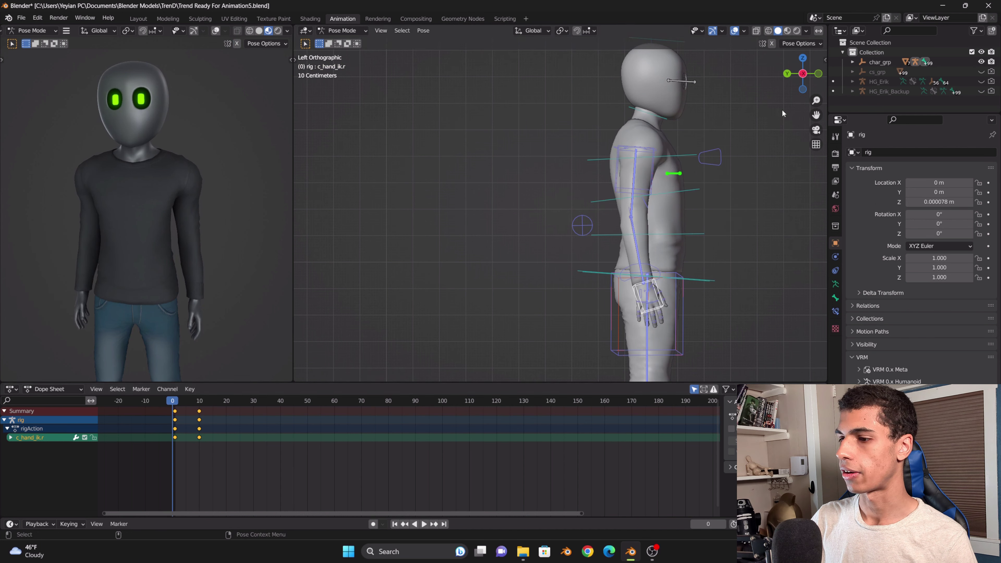
click(424, 524)
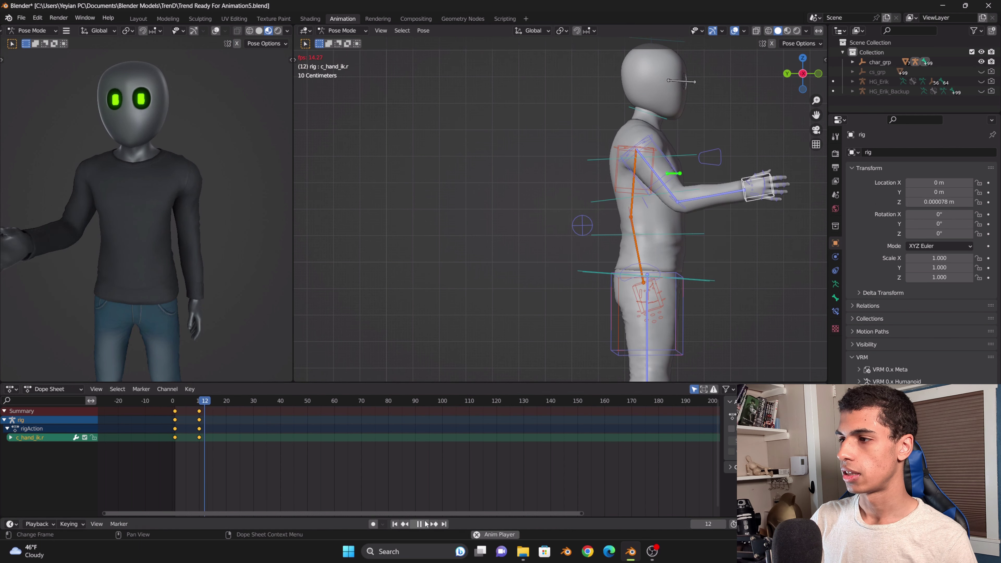
click(423, 524)
key(space)
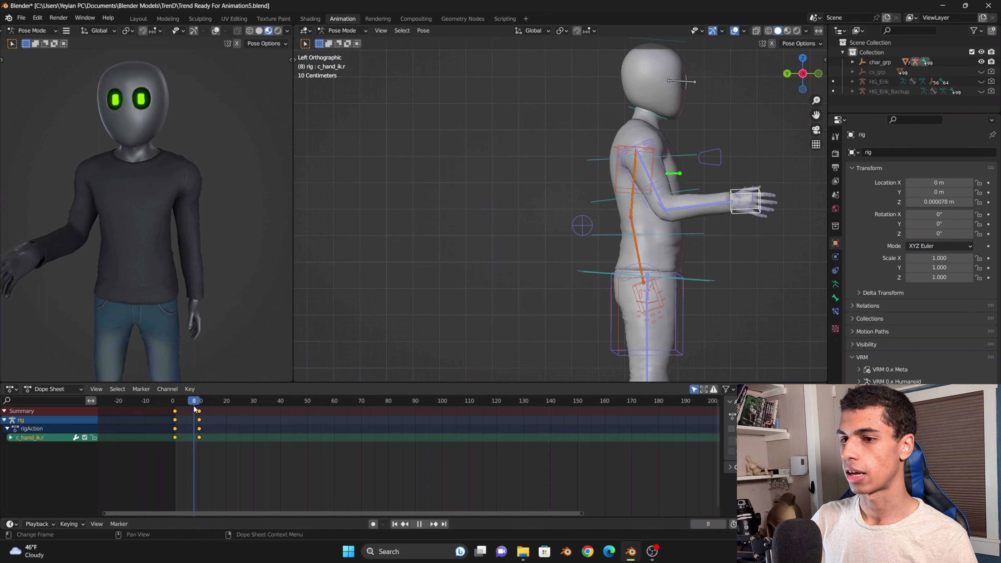
At frame 16, lower the right hand IK control slightly, rotate the hand downward, and insert a keyframe
drag(216, 408, 216, 407)
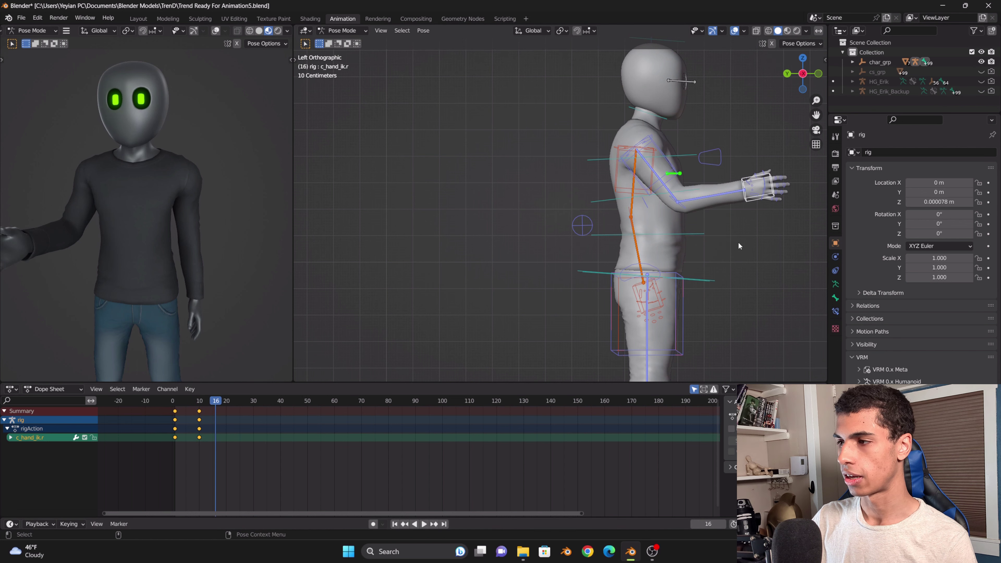
key(g)
click(742, 269)
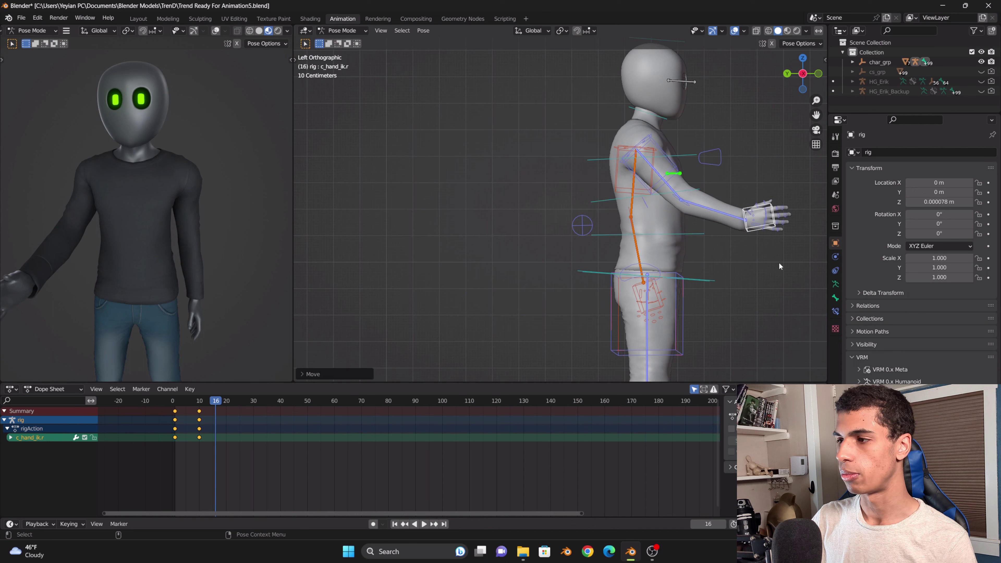
key(r)
click(762, 268)
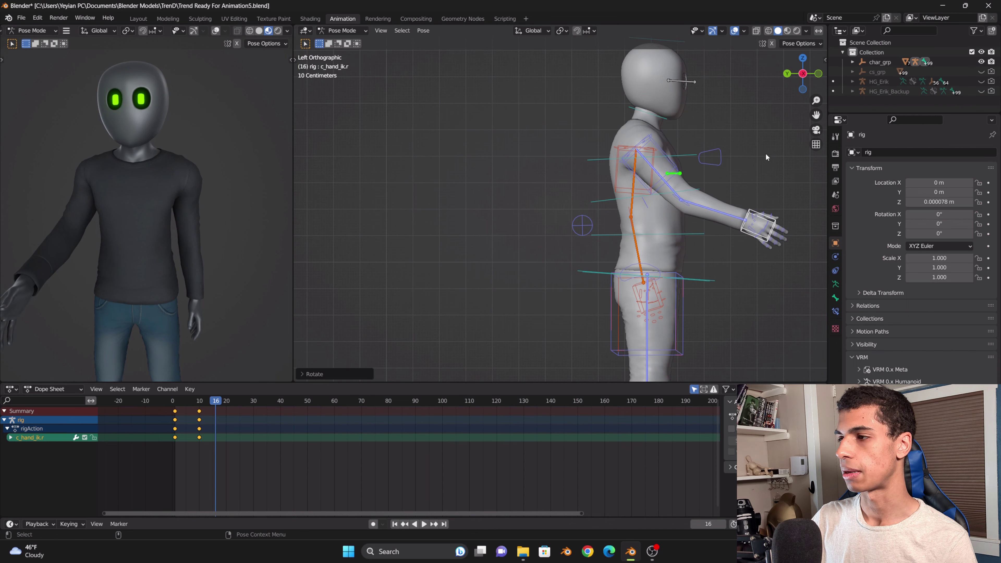
key(i)
click(750, 222)
Play the right arm animation from frame 0
drag(218, 403, 172, 406)
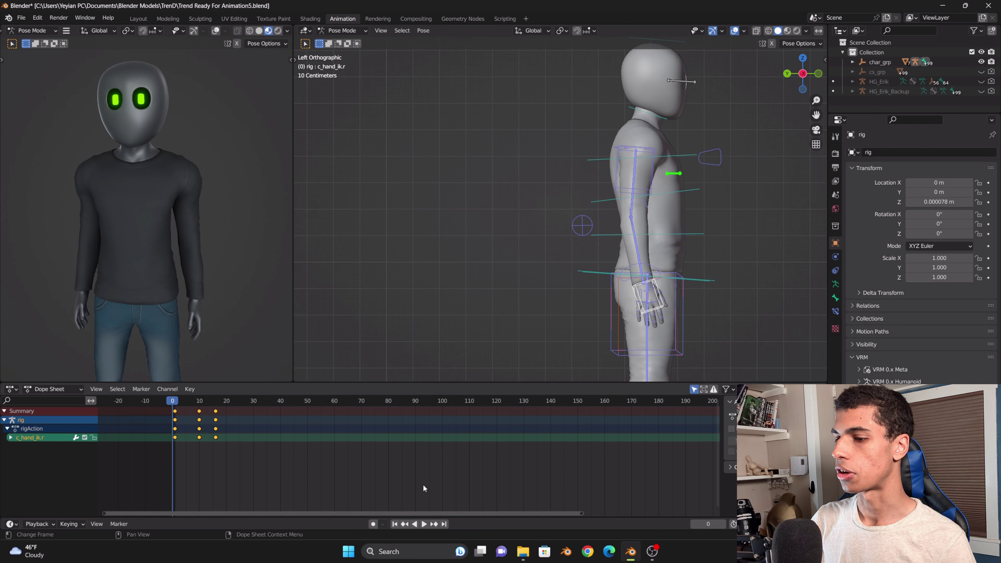
click(423, 525)
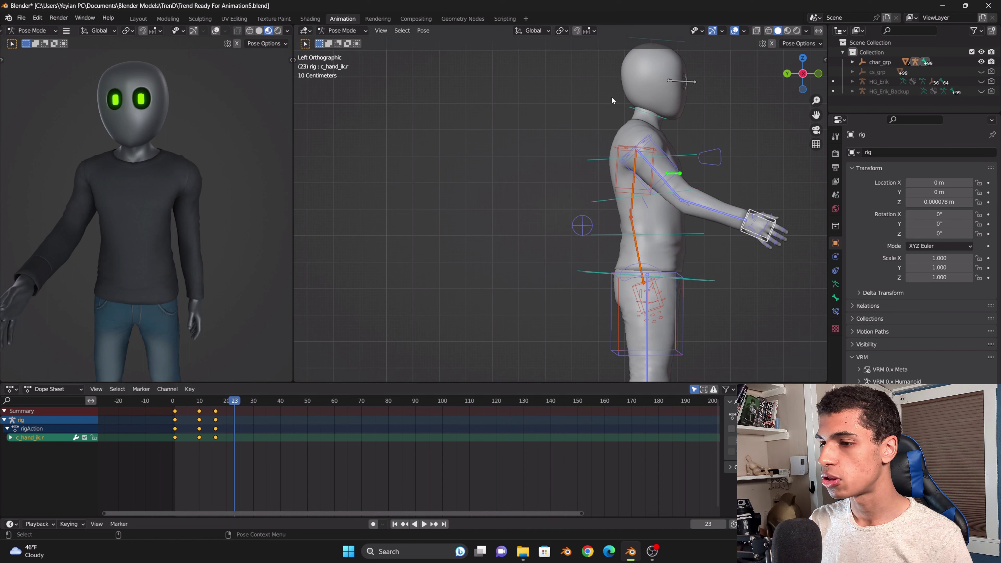
Delete the right arm keyframes at frames 10 and 16, keeping only the starting pose keyframe
click(217, 419)
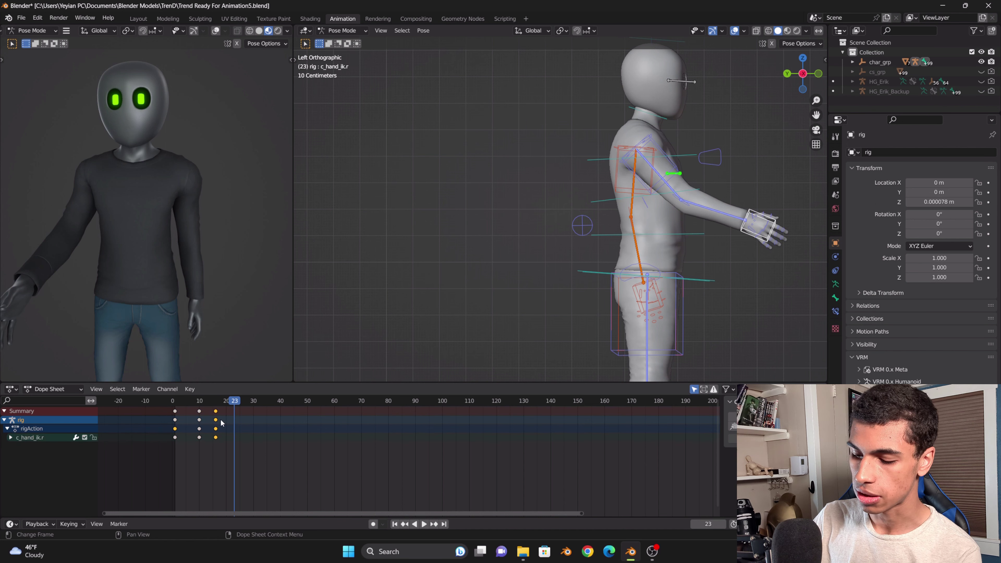
key(a)
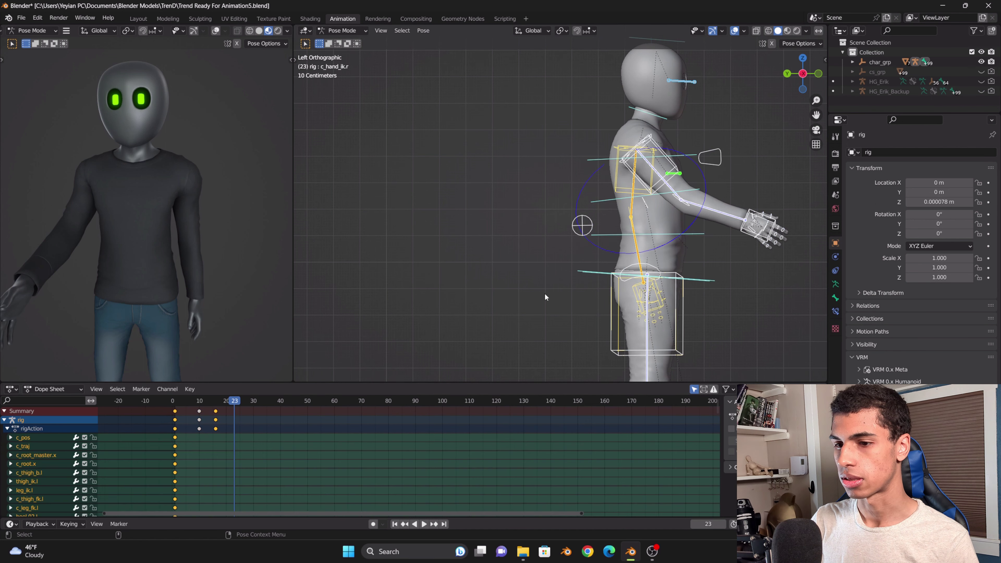
drag(275, 455, 193, 407)
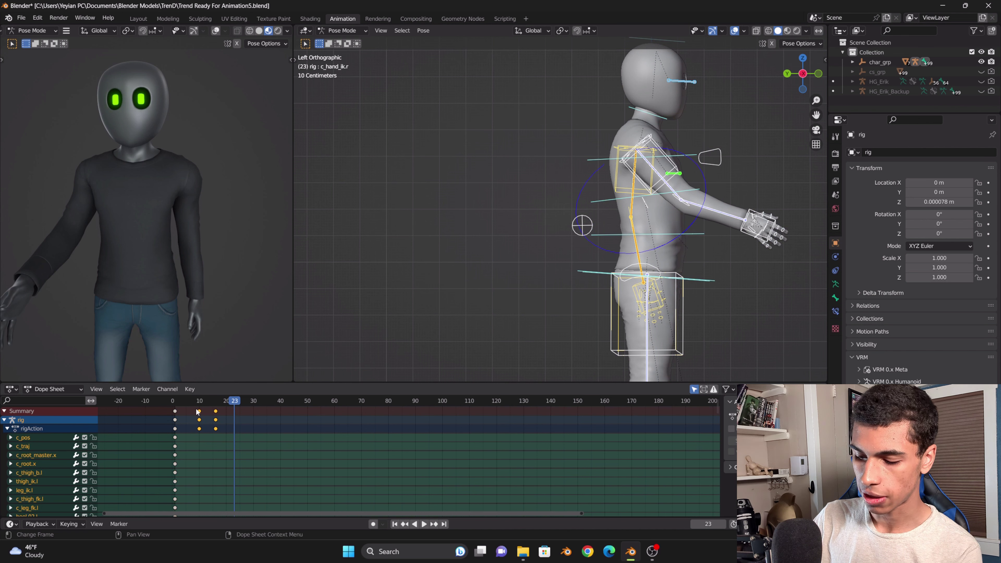
key(Delete)
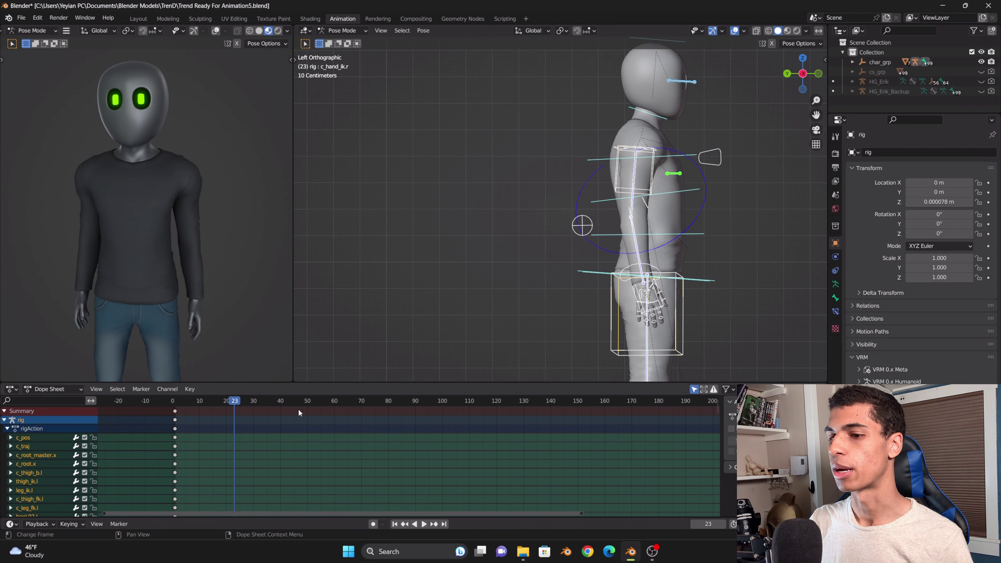
Go to frame 12 and move the right hand IK control forward and up to about waist height
drag(240, 403, 194, 406)
click(662, 290)
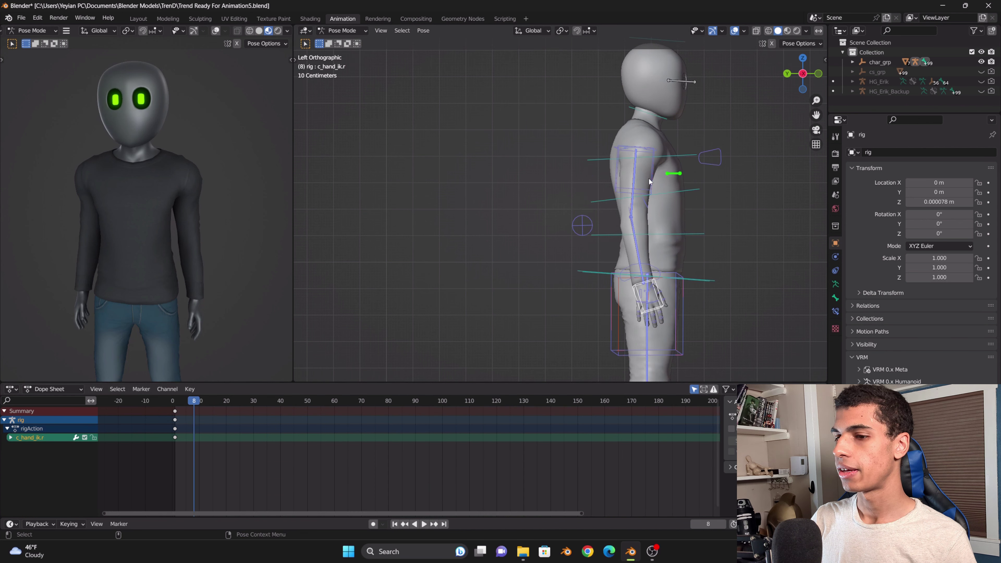
drag(199, 403, 205, 404)
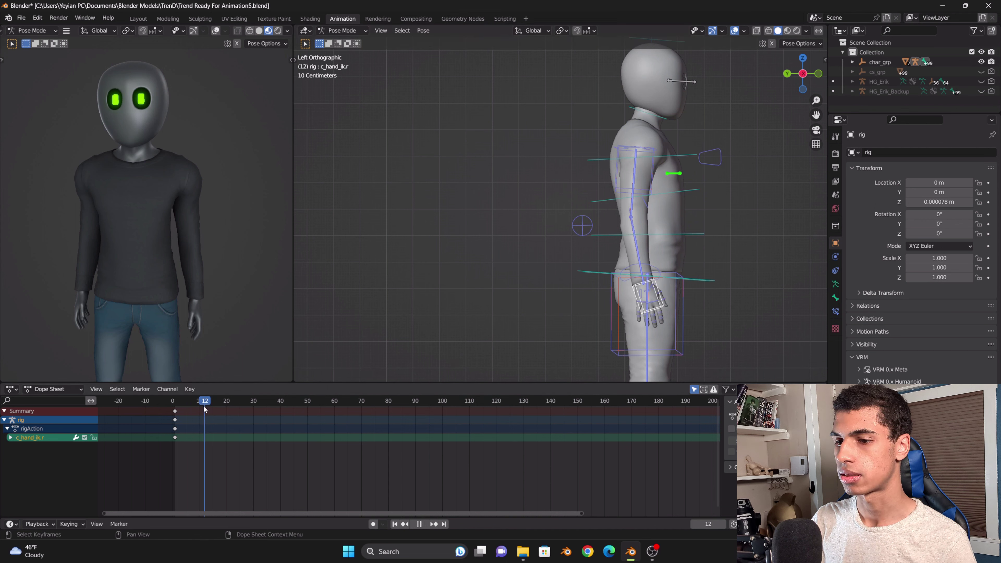
key(space)
key(space)
key(g)
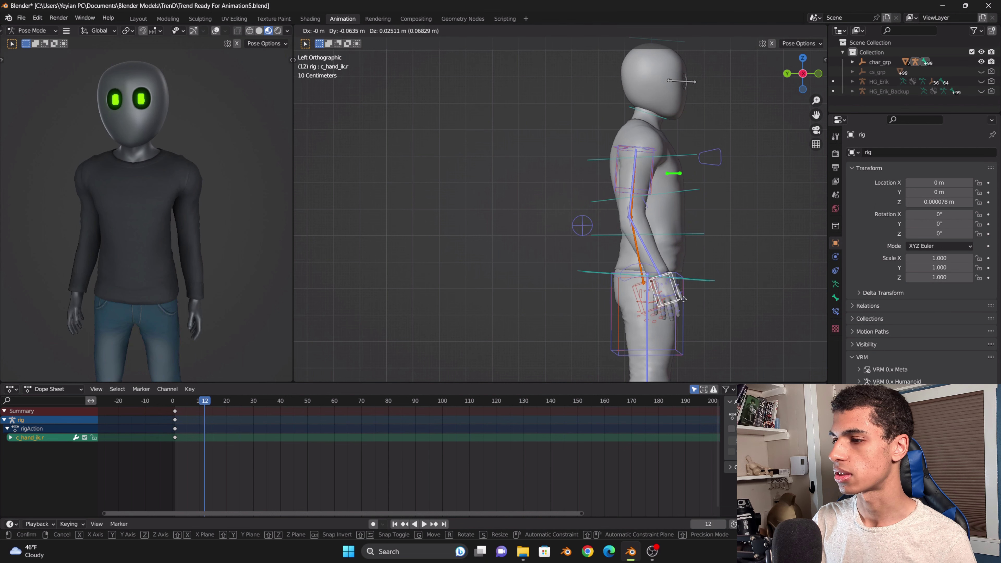
click(762, 240)
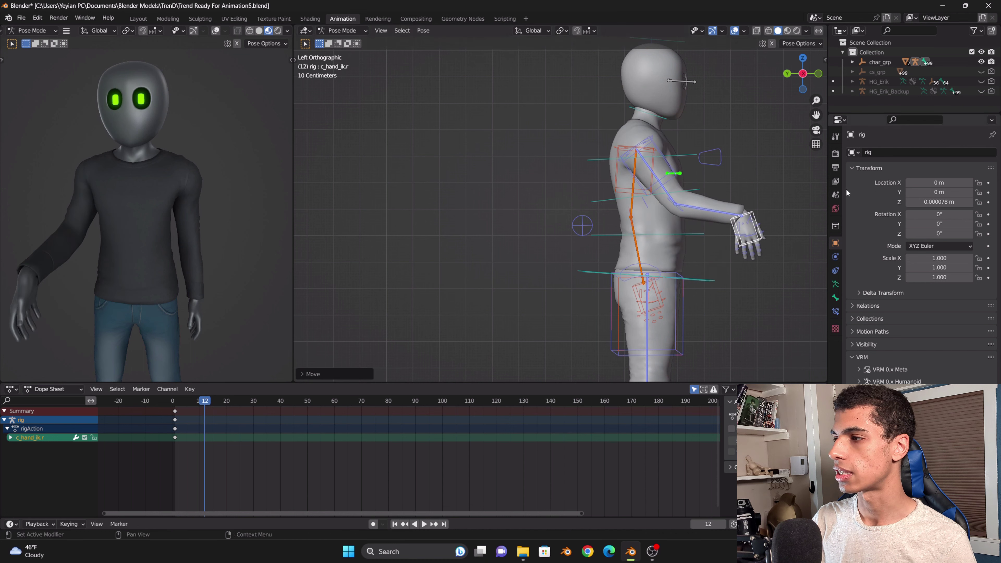
Set the scene's output frame rate to 29.97 fps
click(835, 167)
click(933, 242)
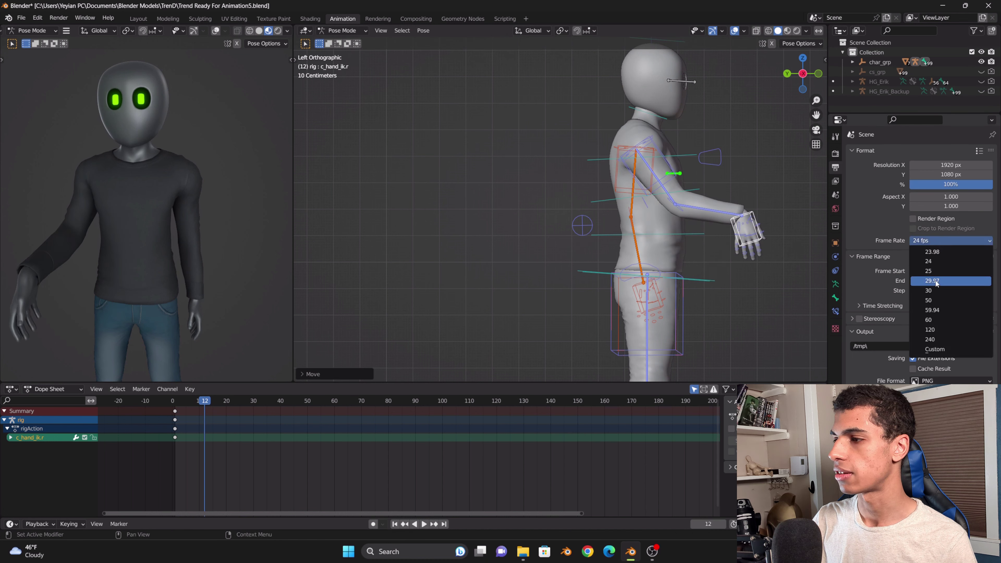
click(965, 281)
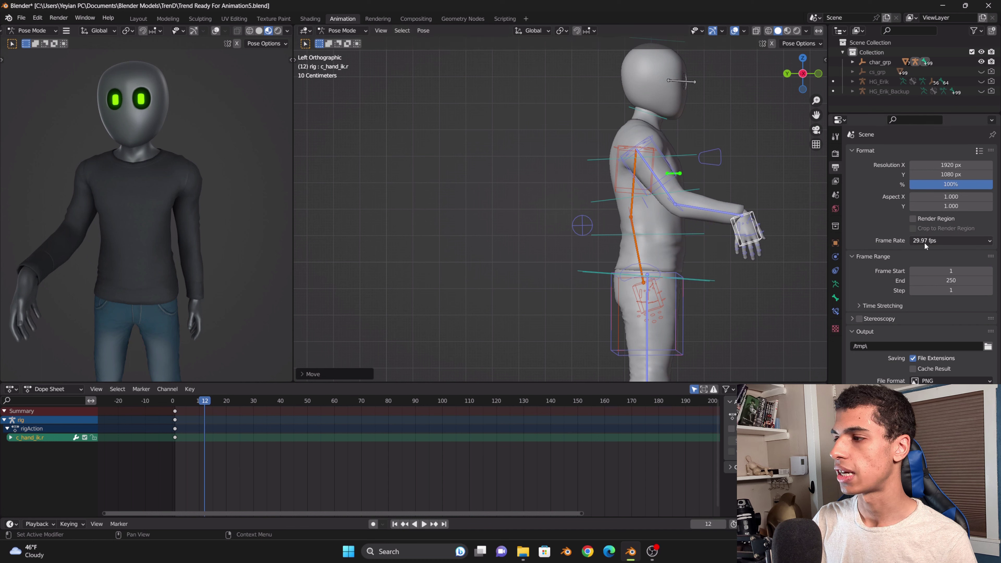
Rotate the right hand to point forward, adjust its position until the forearm is level, and insert a keyframe at frame 12
key(r)
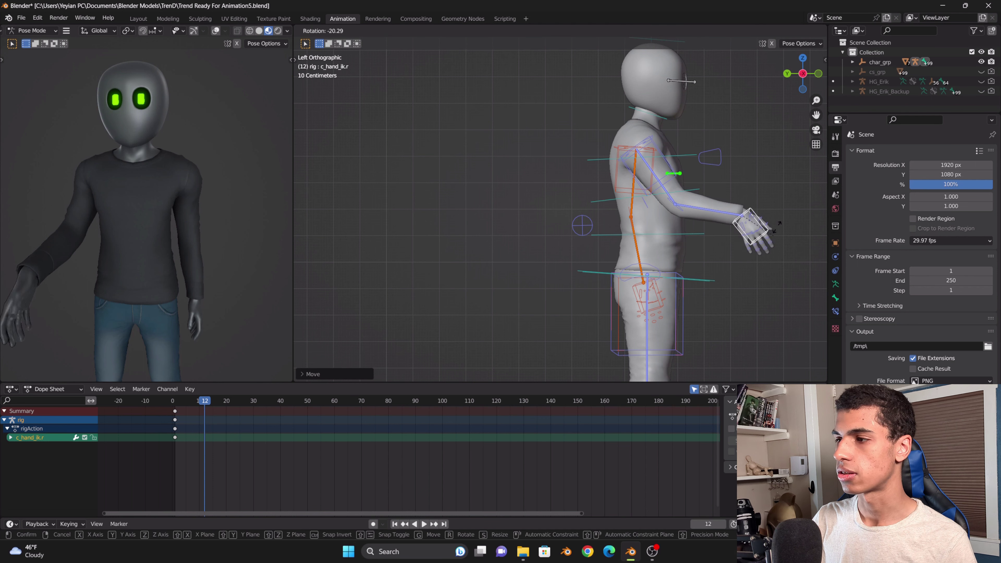
click(782, 211)
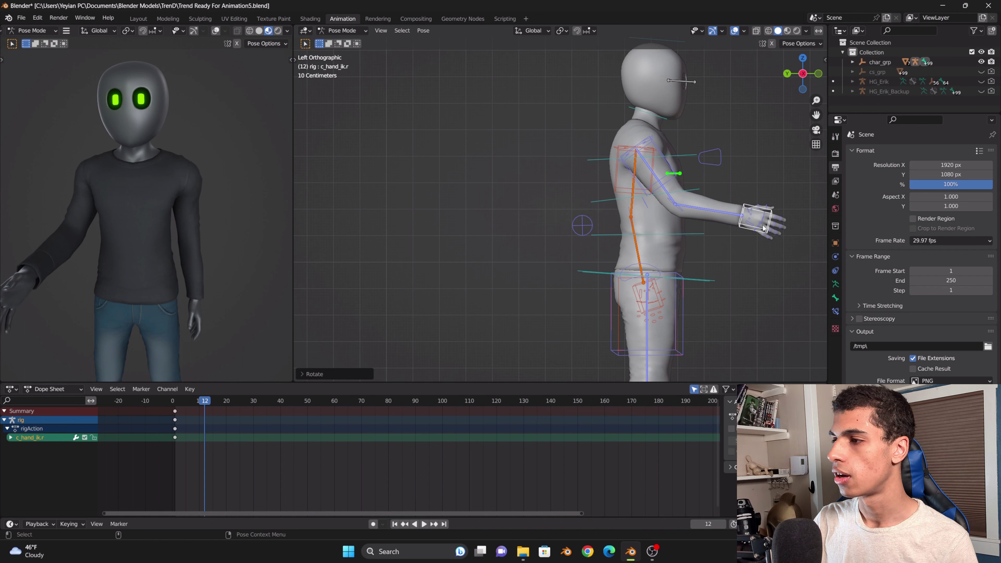
key(g)
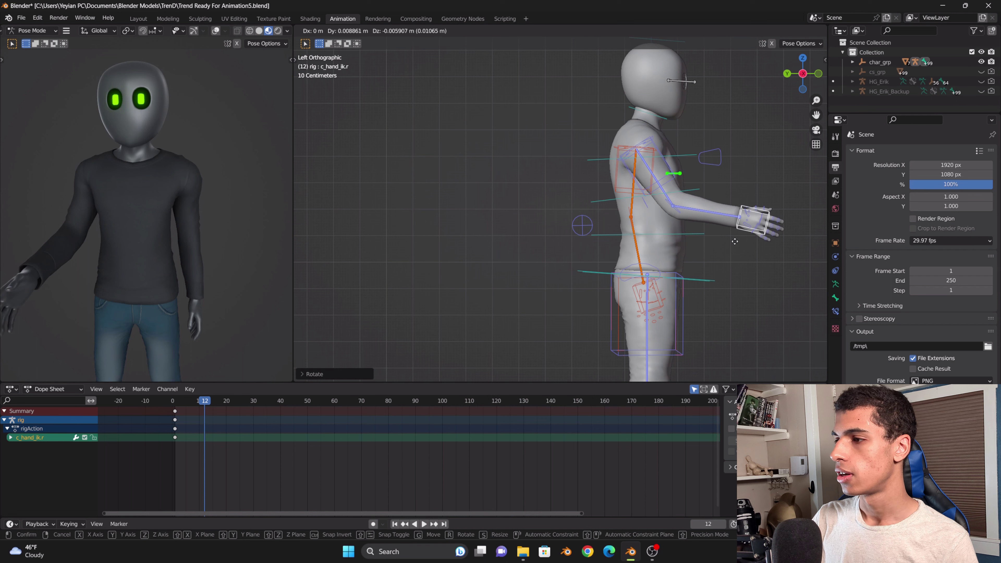
click(728, 243)
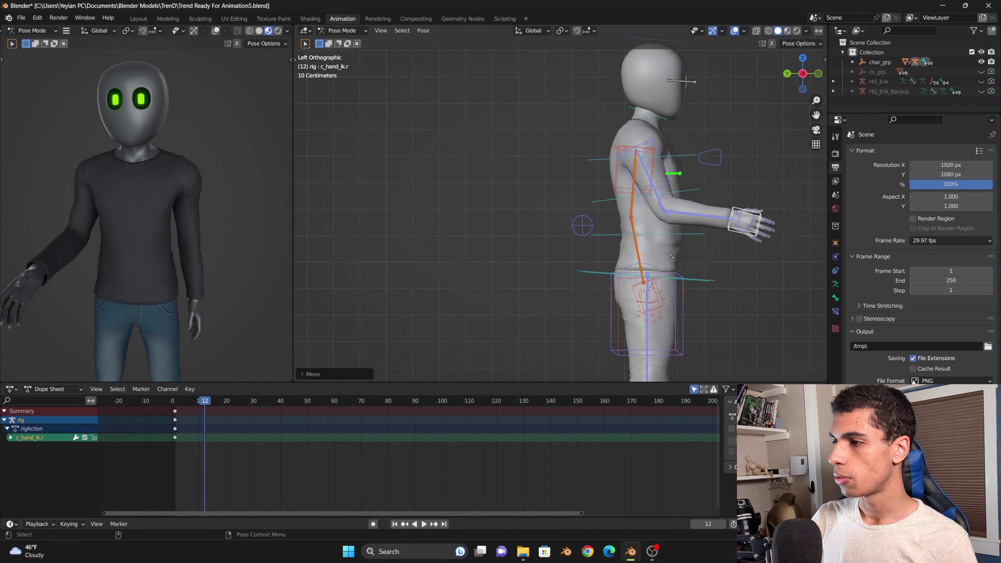
key(g)
click(682, 245)
key(r)
click(785, 225)
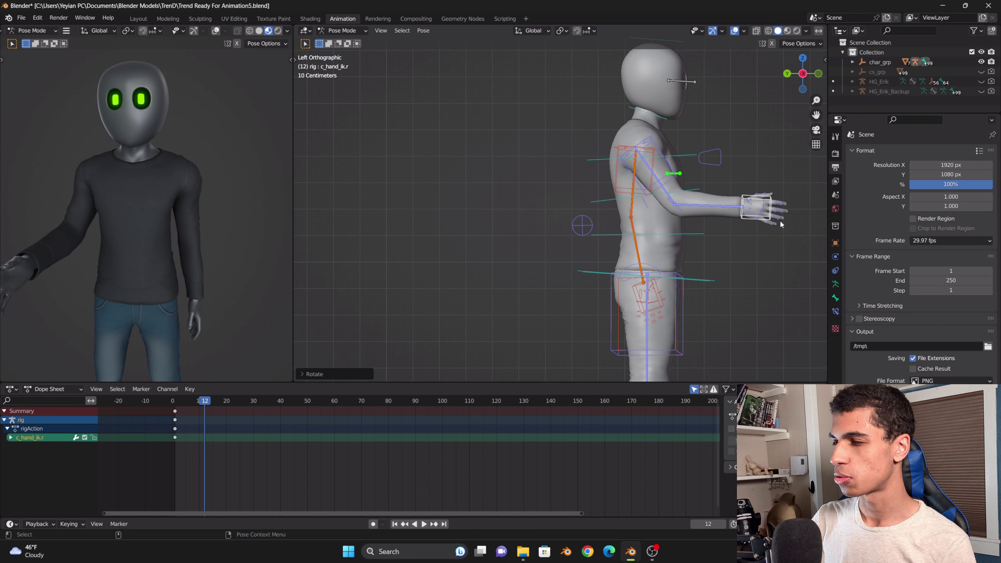
key(i)
click(778, 220)
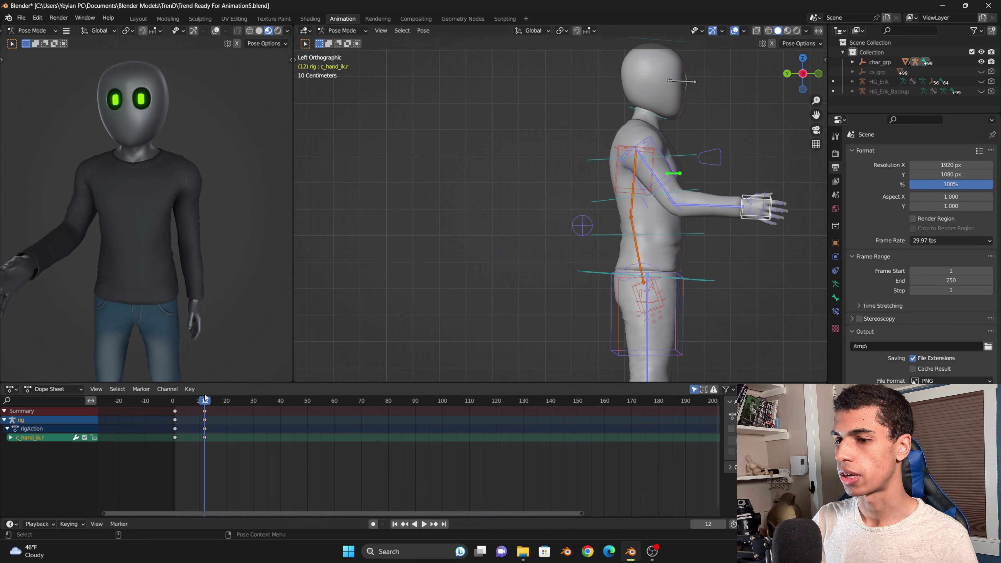
At frame 18, raise the right hand IK control very slightly, tilt the hand upward a few degrees, and insert a keyframe
drag(204, 400, 221, 412)
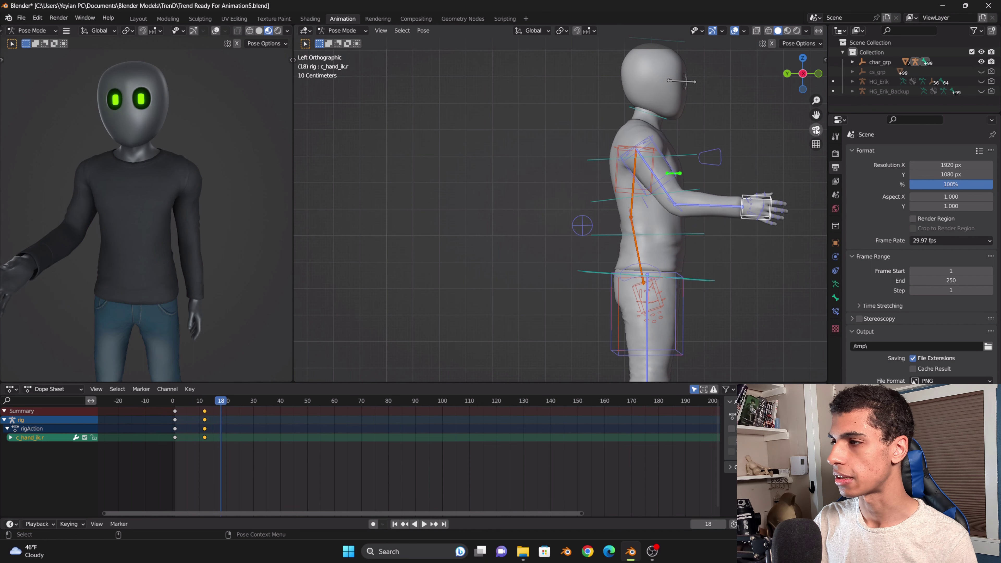
scroll(815, 117, up, 2)
drag(815, 115, 545, 190)
scroll(673, 265, up, 1)
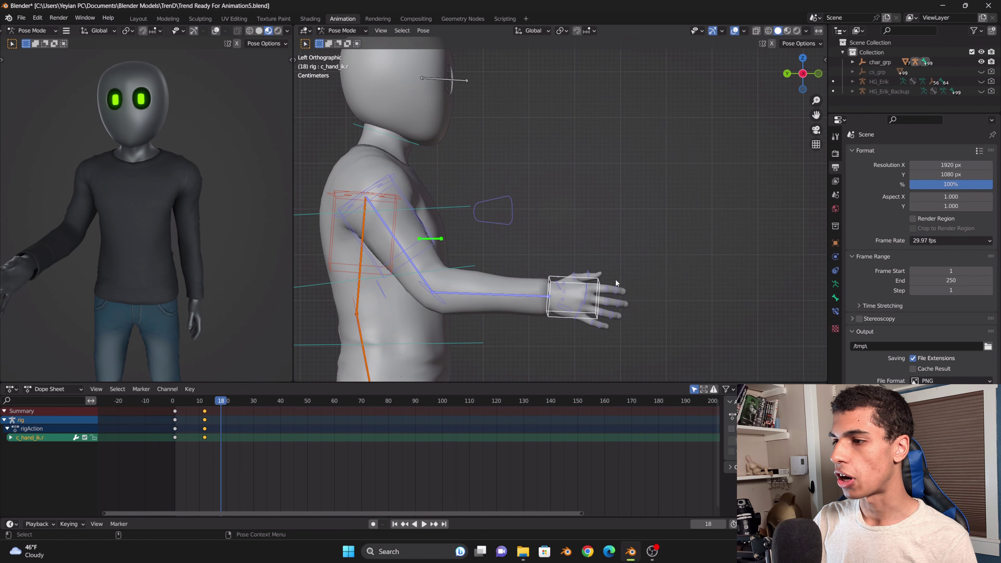
key(g)
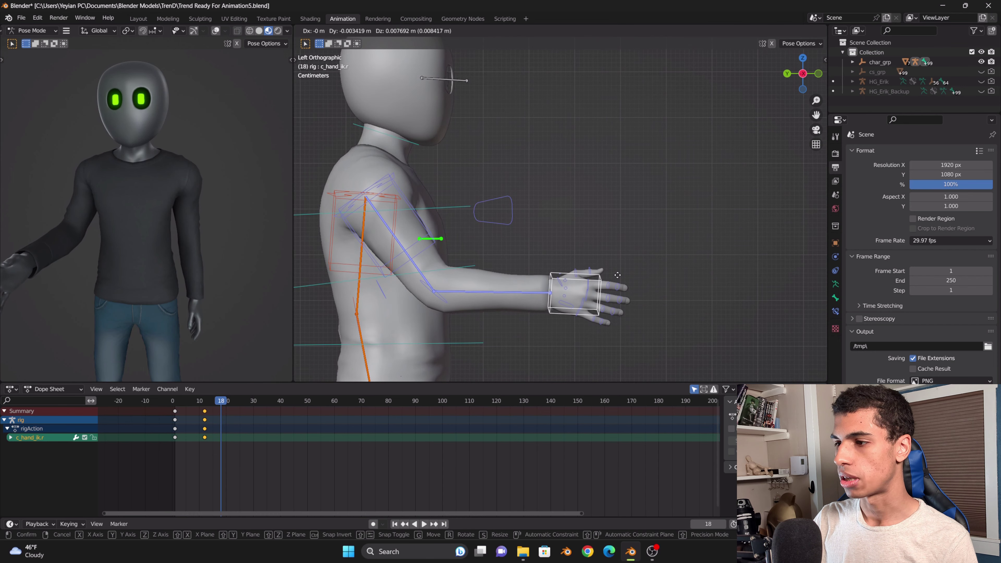
click(618, 275)
key(r)
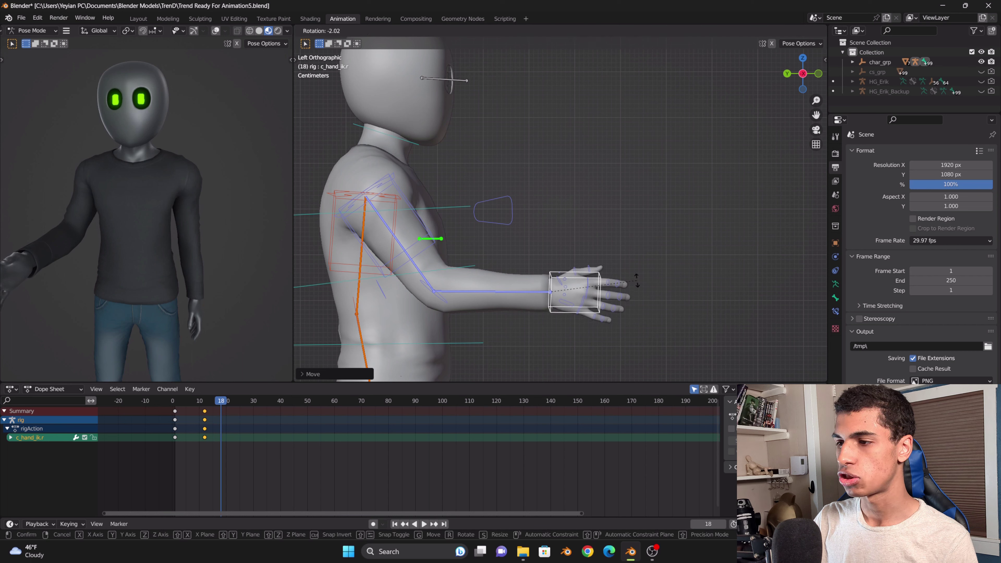
click(637, 279)
key(g)
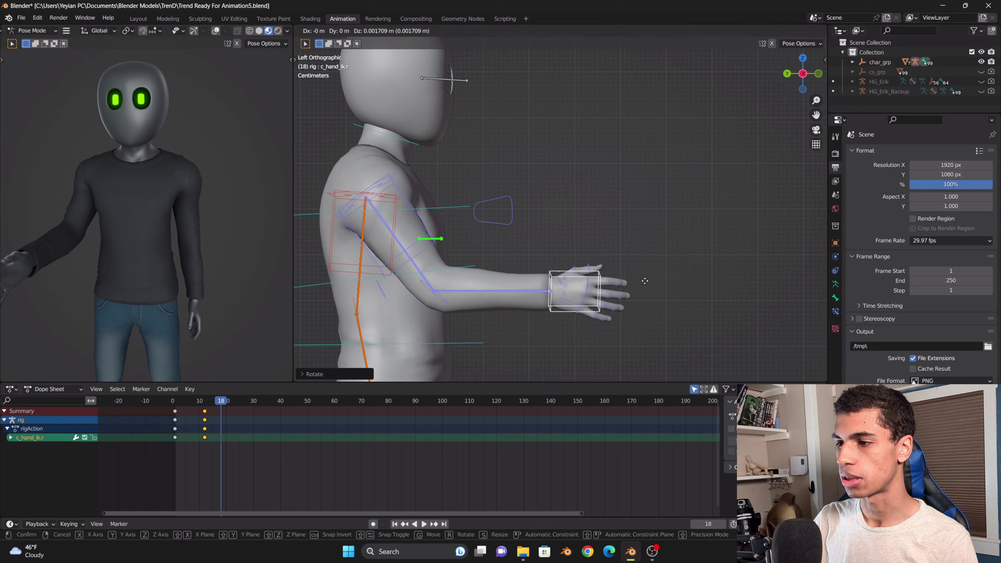
click(650, 277)
key(r)
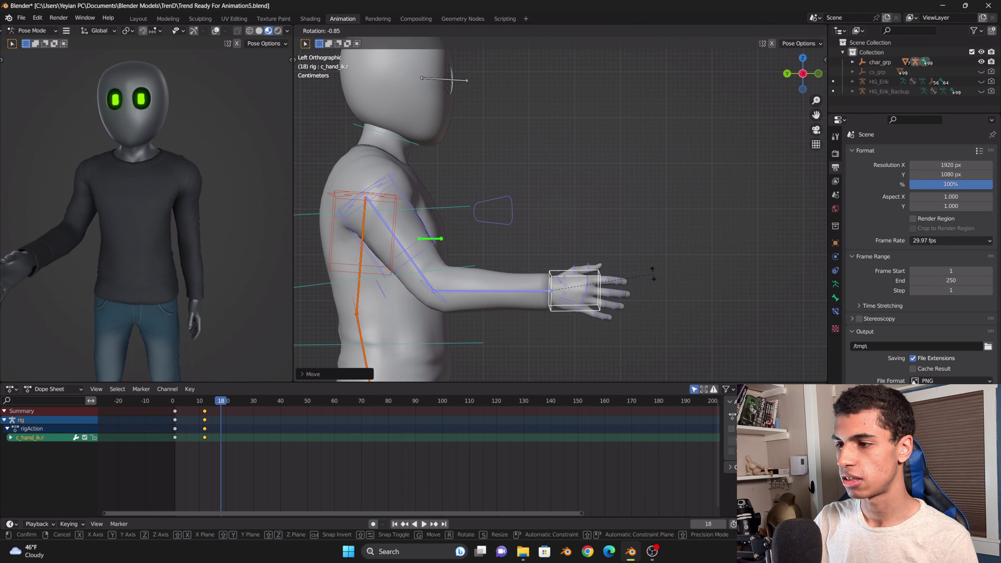
click(653, 273)
key(i)
click(685, 263)
Switch the front viewport to solid shading and play the right arm animation from frame 0
drag(210, 406, 167, 408)
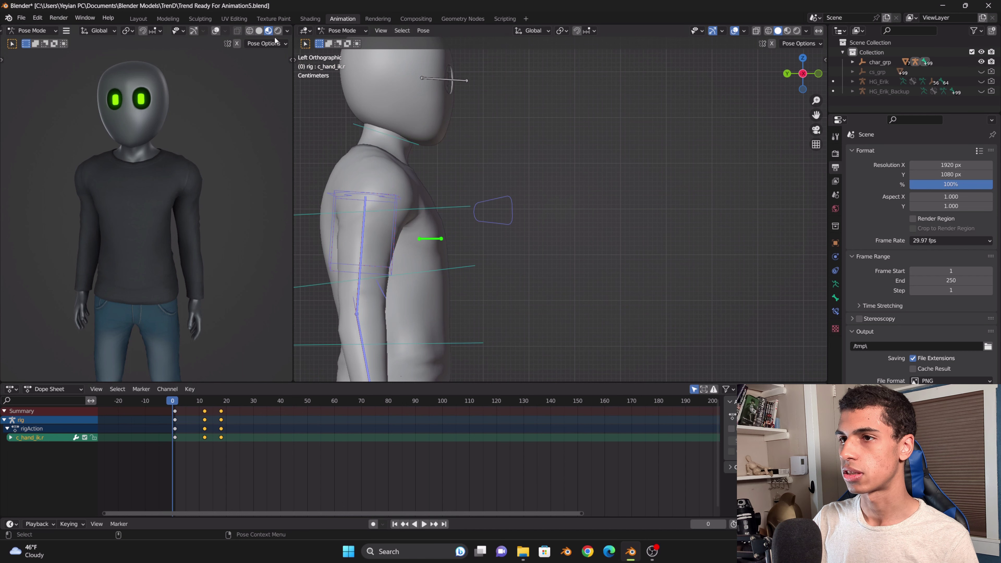
click(259, 31)
scroll(462, 235, down, 3)
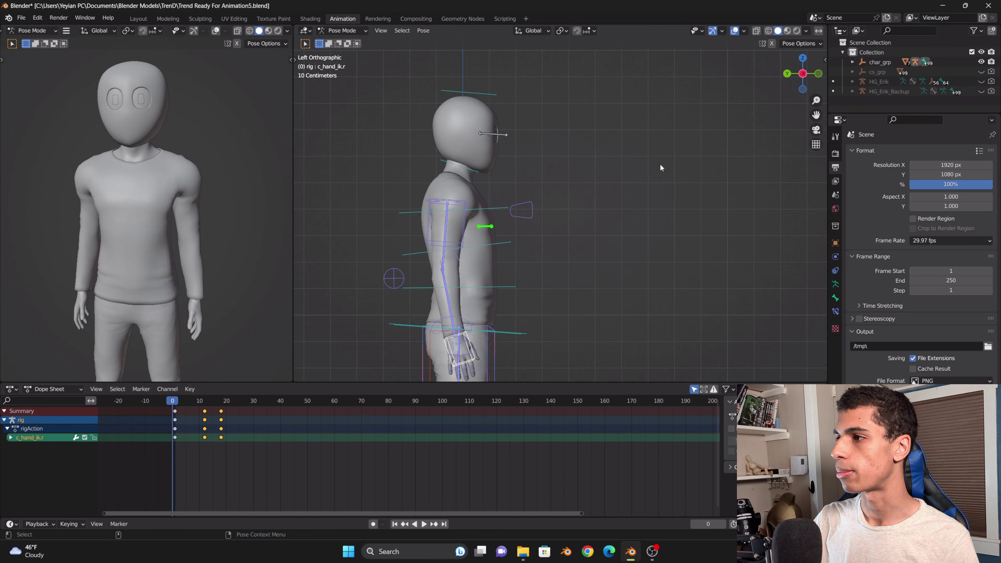
click(423, 524)
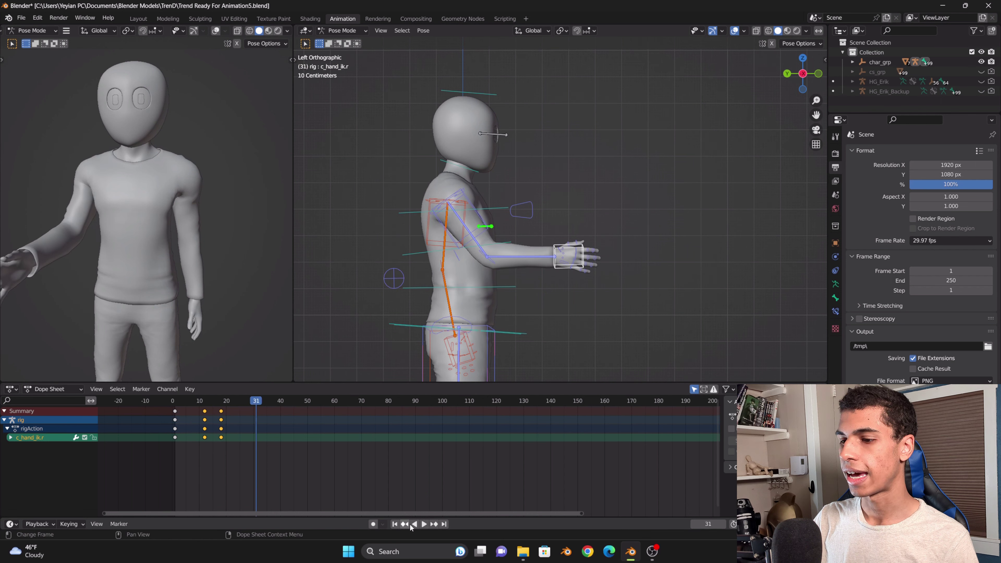
Move the last right hand keyframe to frame 25 and play the animation from near the start
scroll(215, 426, up, 3)
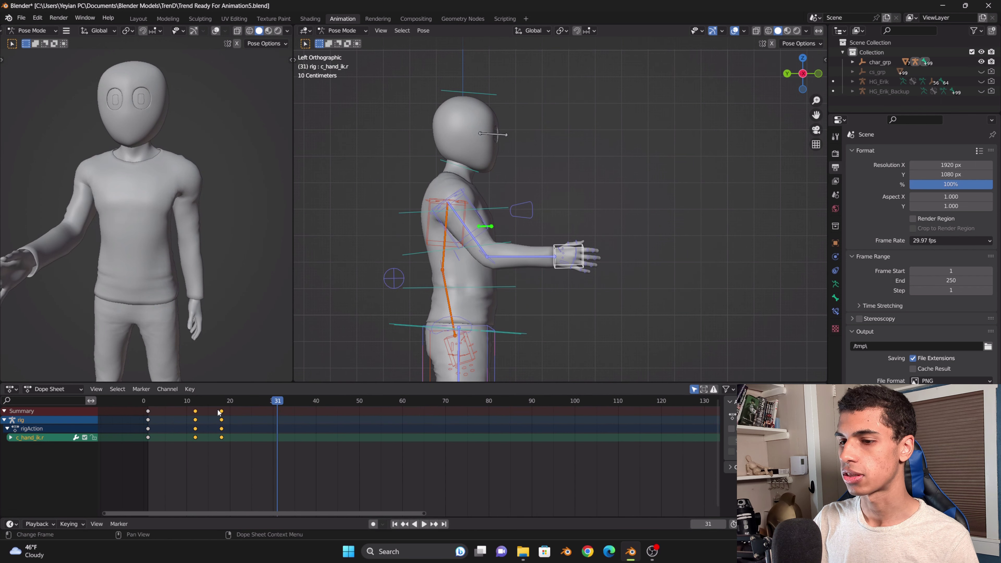
click(221, 412)
key(g)
click(251, 424)
drag(269, 401, 152, 411)
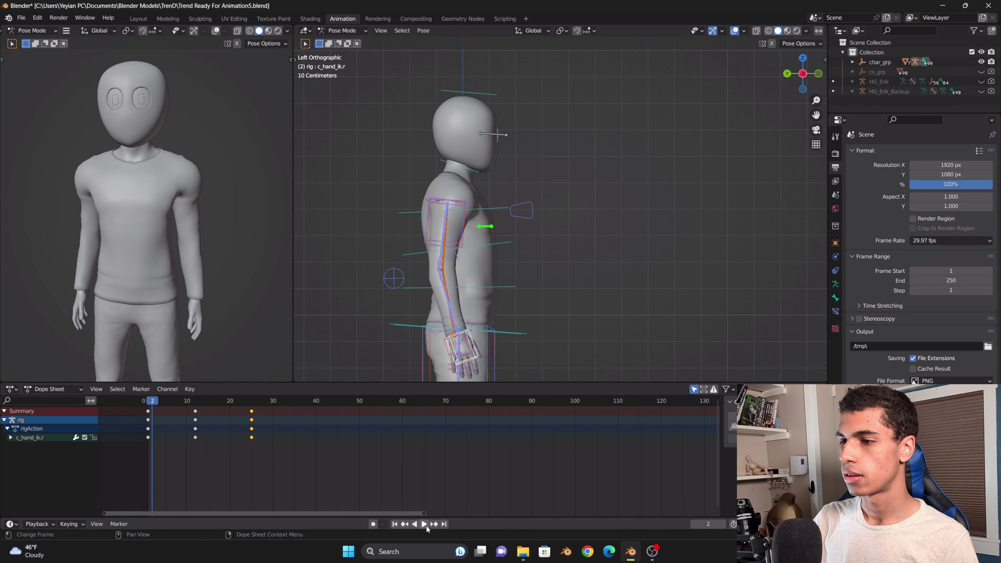
click(425, 525)
click(426, 525)
Open the side viewport's transform sidebar and hide that viewport's overlays
scroll(568, 291, up, 1)
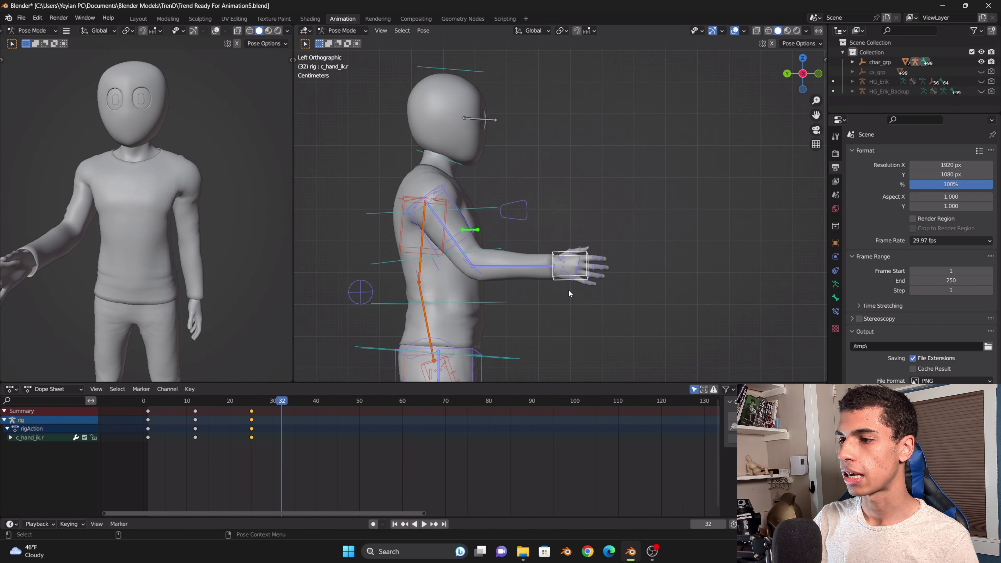
click(825, 62)
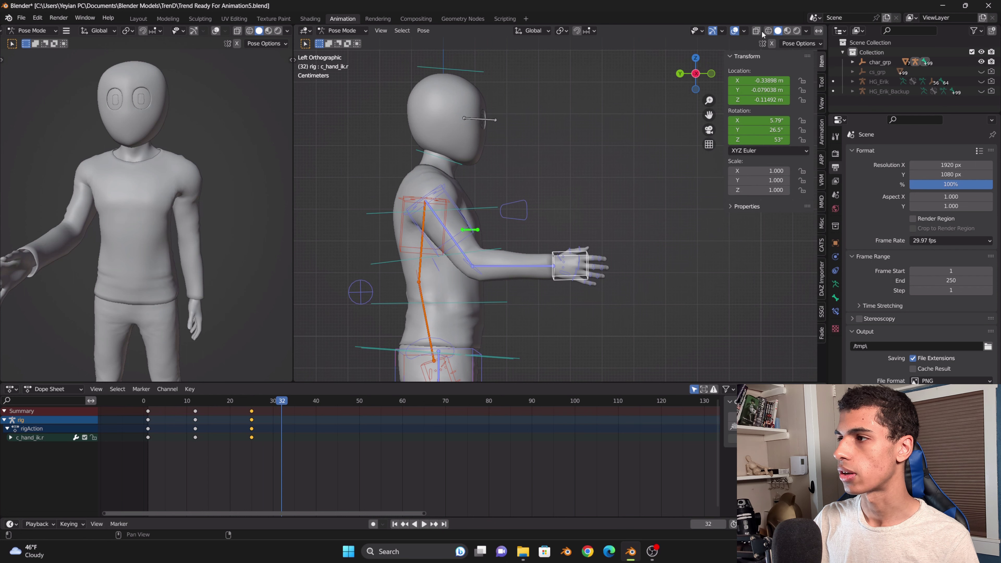
click(738, 31)
scroll(591, 276, down, 2)
Return to frame 0, widen the front viewport, and reframe the character in both views
drag(279, 398, 118, 385)
alt+drag(170, 263, 210, 257)
alt+right_drag(210, 257, 229, 255)
alt+drag(231, 255, 200, 262)
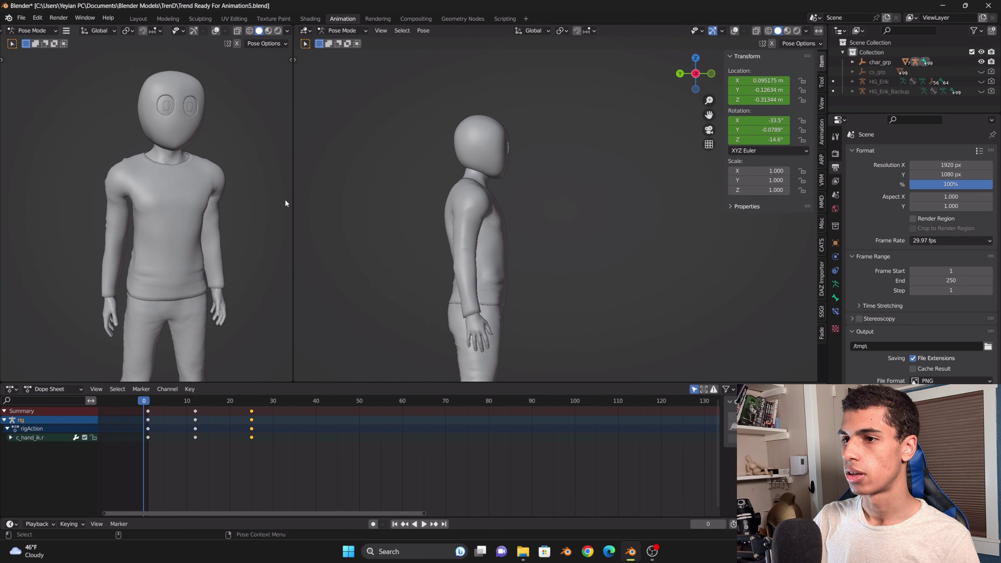
drag(291, 175, 373, 178)
scroll(610, 224, up, 2)
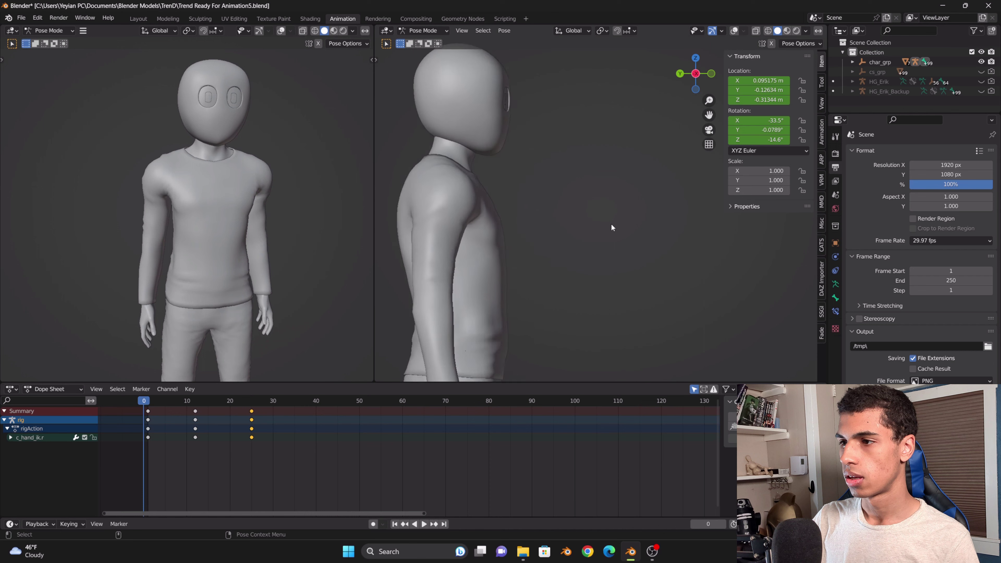
scroll(645, 201, down, 1)
shift+middle_drag(646, 202, 659, 199)
drag(709, 115, 787, 75)
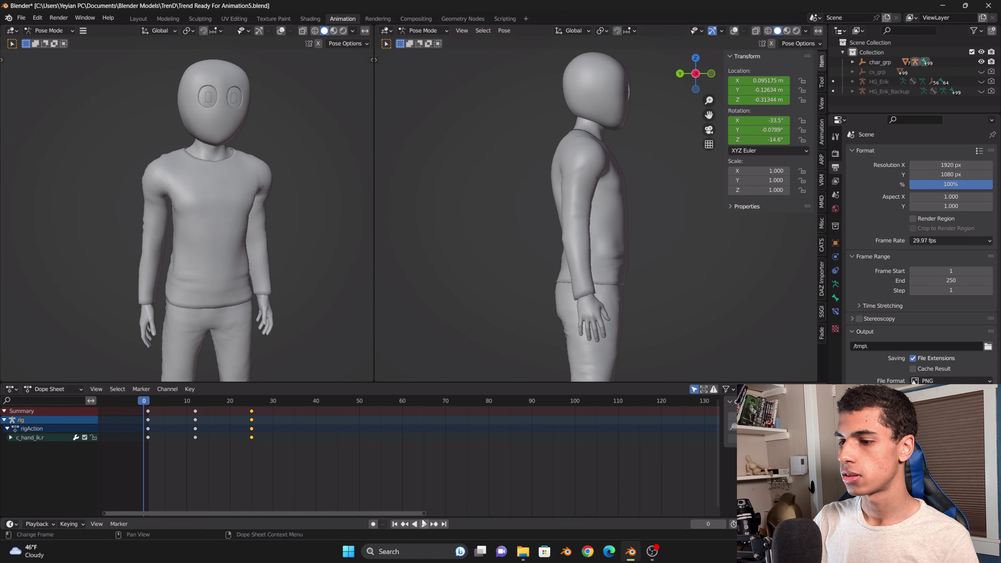
Play the arm raise from frame 0 and go to the final keyframe at frame 25 to examine the pose
click(424, 525)
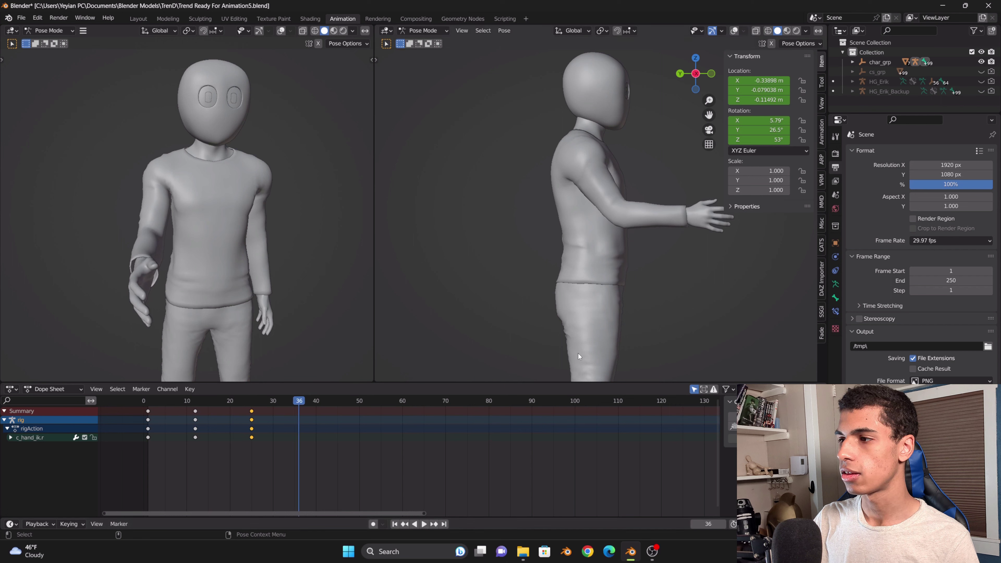
drag(709, 114, 644, 129)
scroll(596, 252, up, 2)
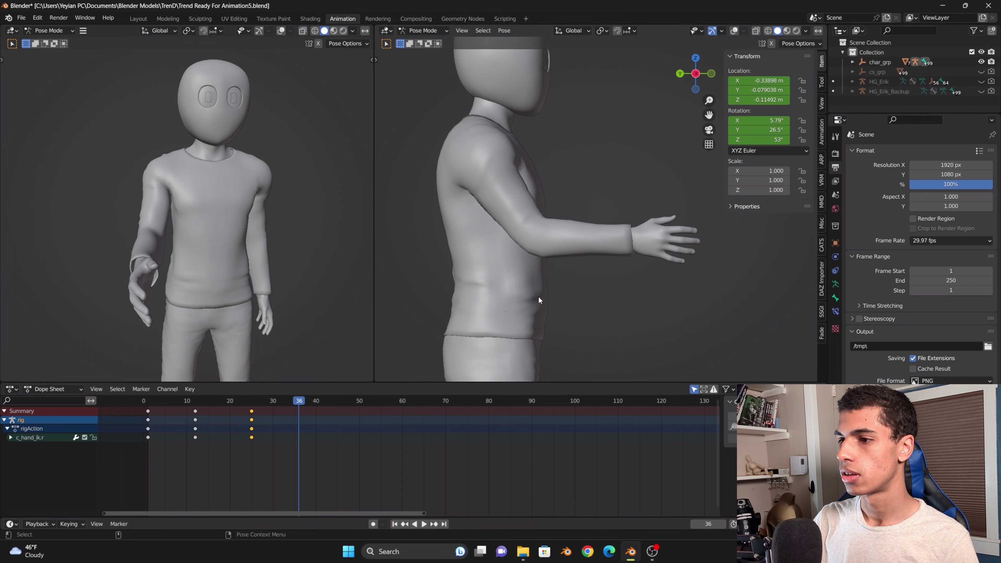
drag(290, 397, 252, 402)
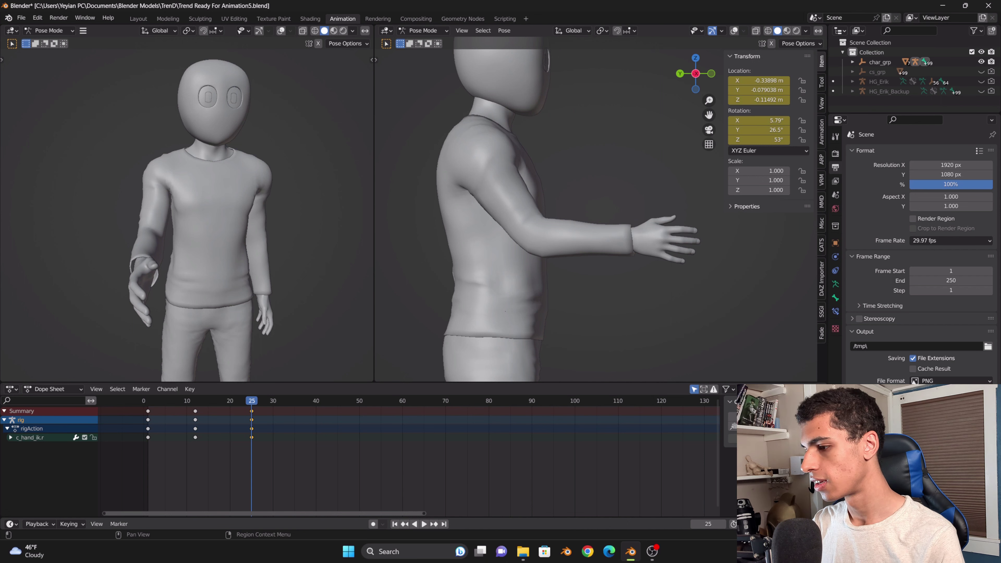
Set the scene's end frame to 35 and play the arm raise from frame 0
key(ctrl+End)
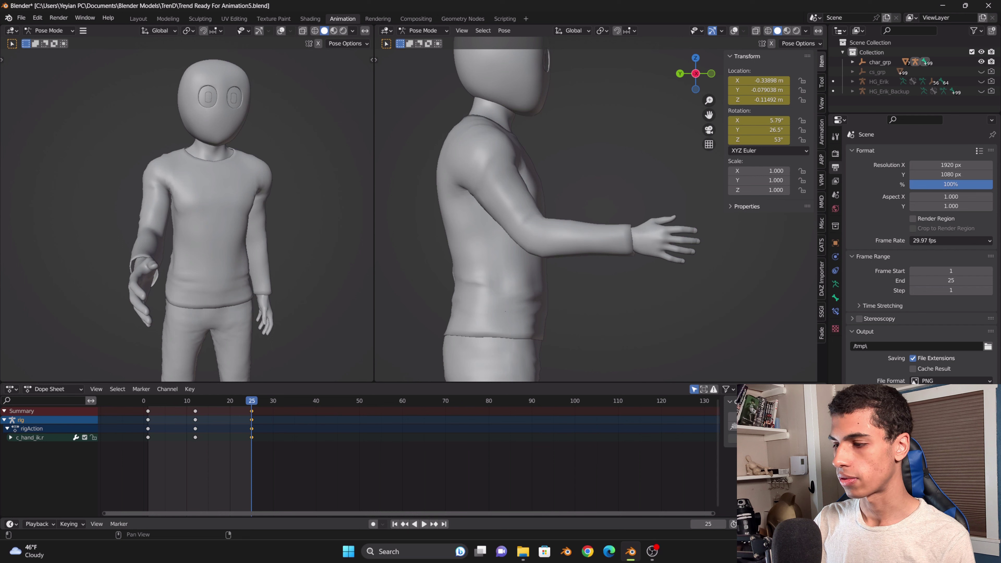
text(35)
key(Return)
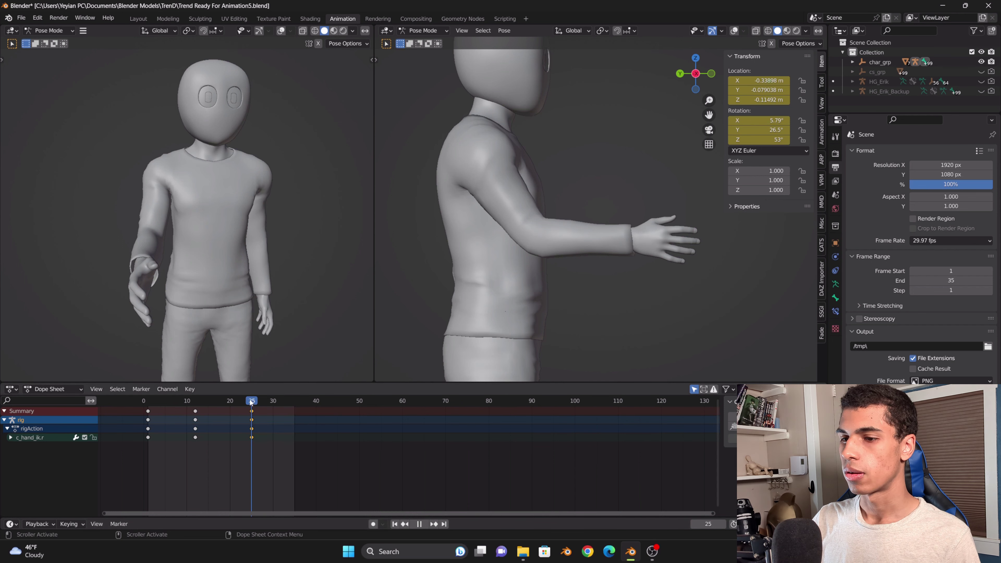
key(Escape)
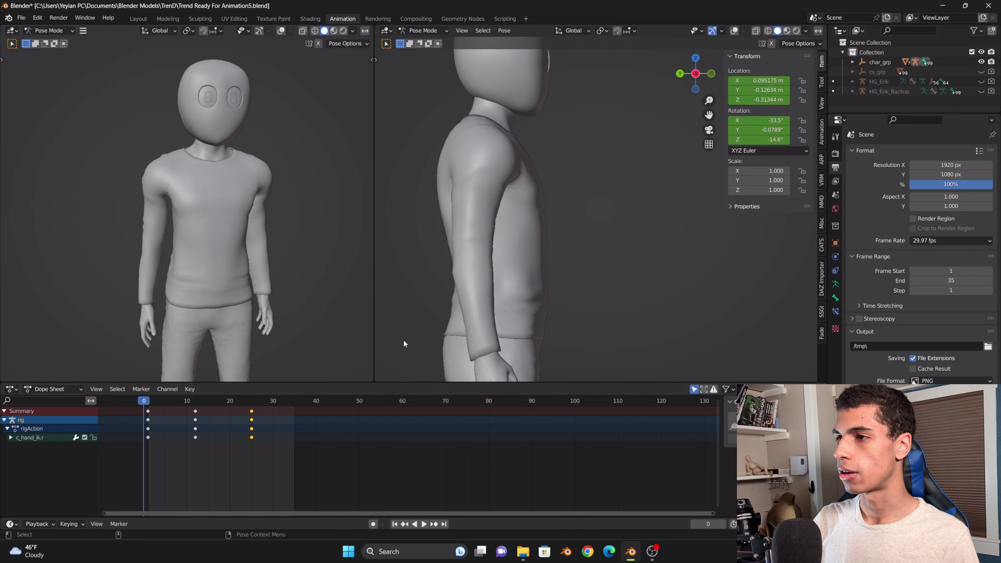
click(425, 523)
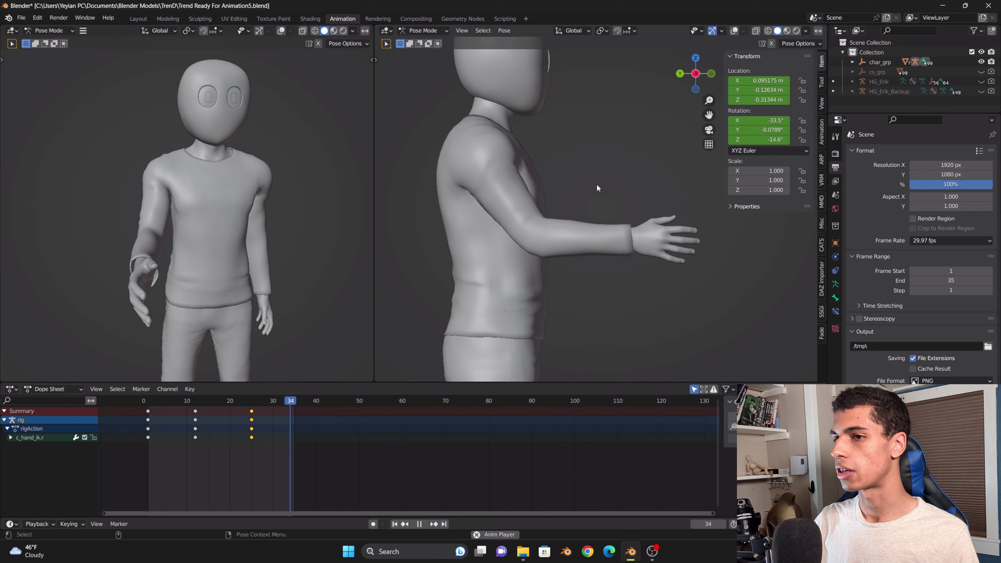
click(418, 524)
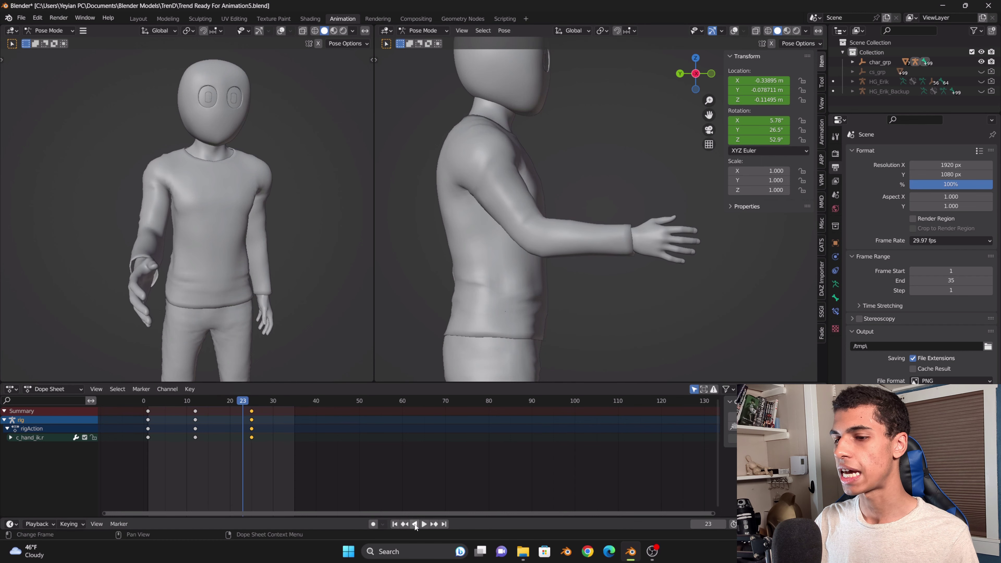
Return to frame 1, turn the side viewport toward the character's front, and show its overlays with the head and chest controls in view
drag(227, 403, 148, 412)
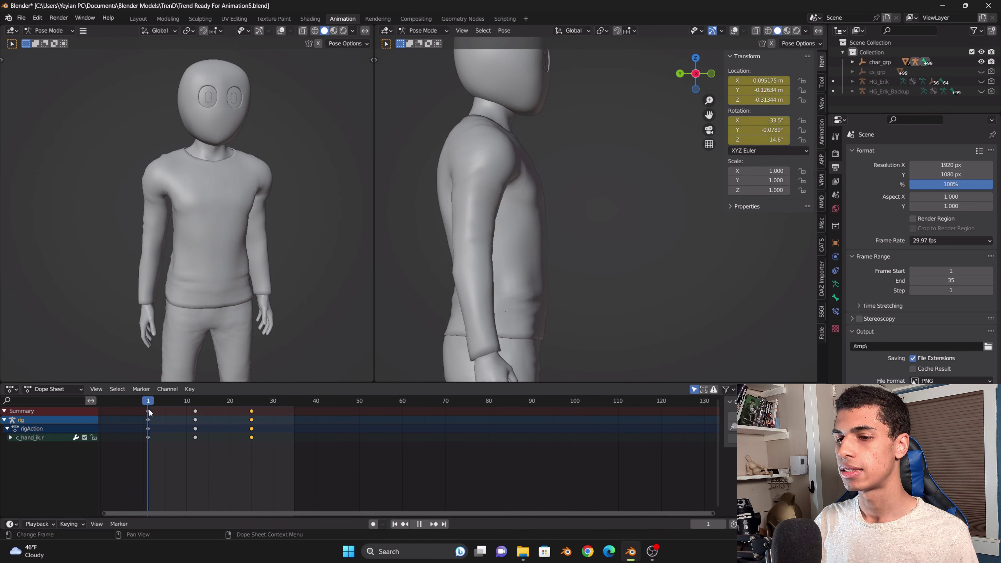
click(711, 73)
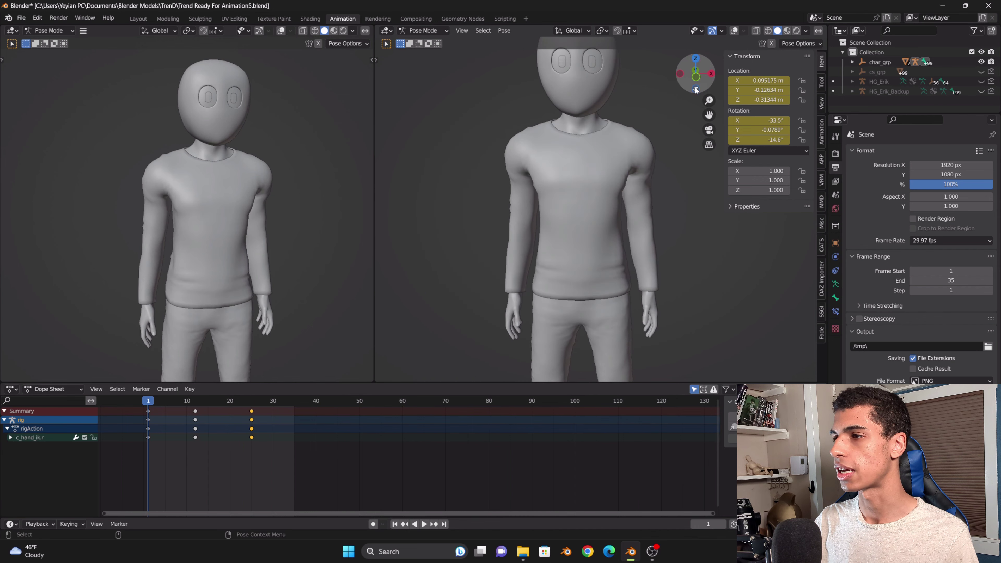
click(734, 31)
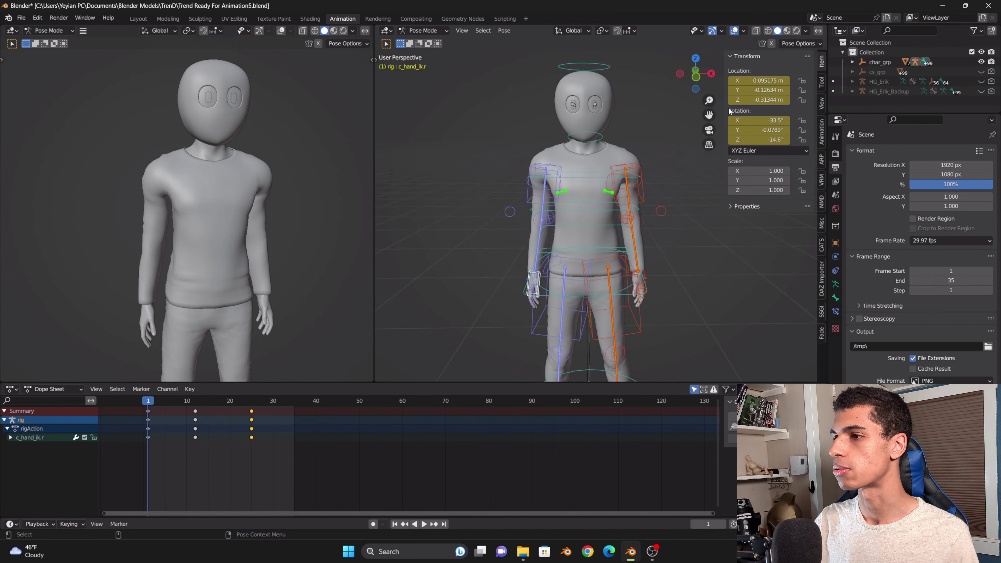
click(602, 136)
scroll(709, 115, up, 1)
drag(709, 115, 693, 203)
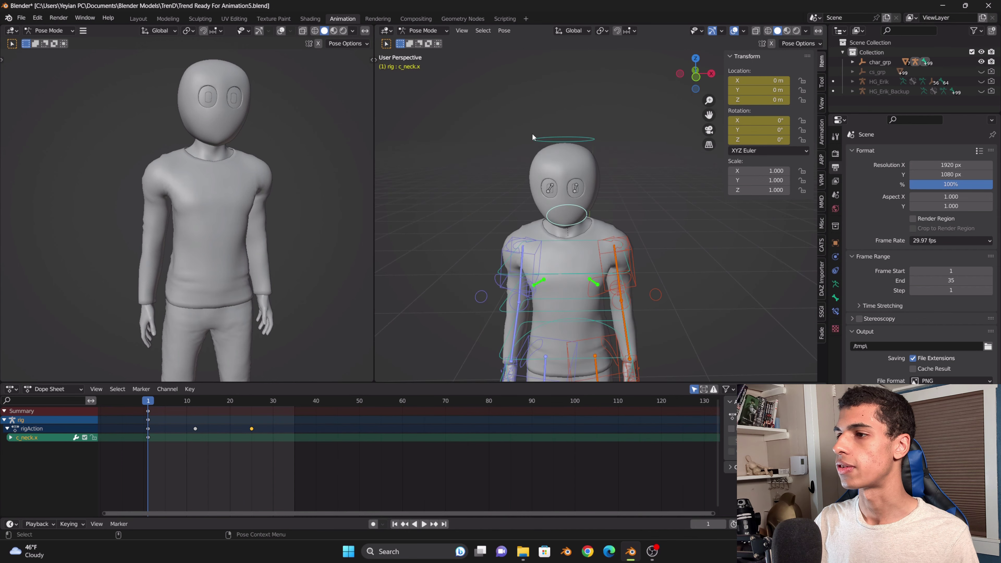
At frame 12, rotate the upper spine control c_spine_03.x in front view to about -0.85° Z
drag(141, 406, 196, 406)
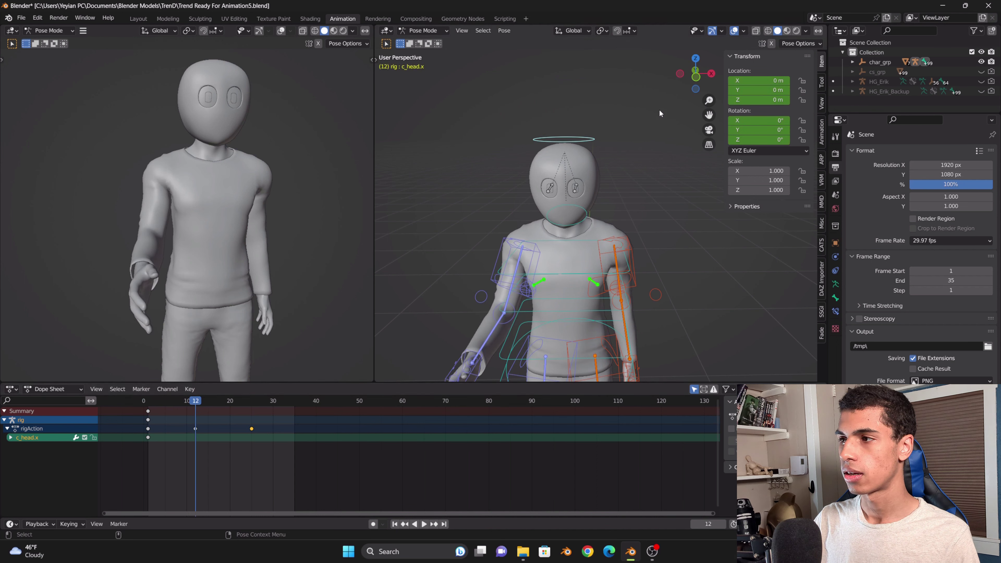
click(694, 84)
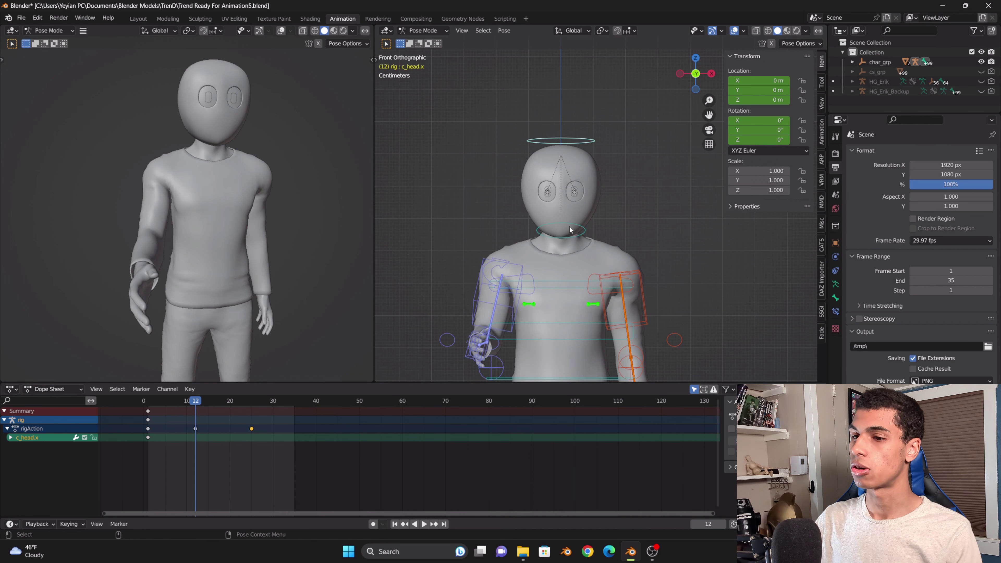
click(560, 278)
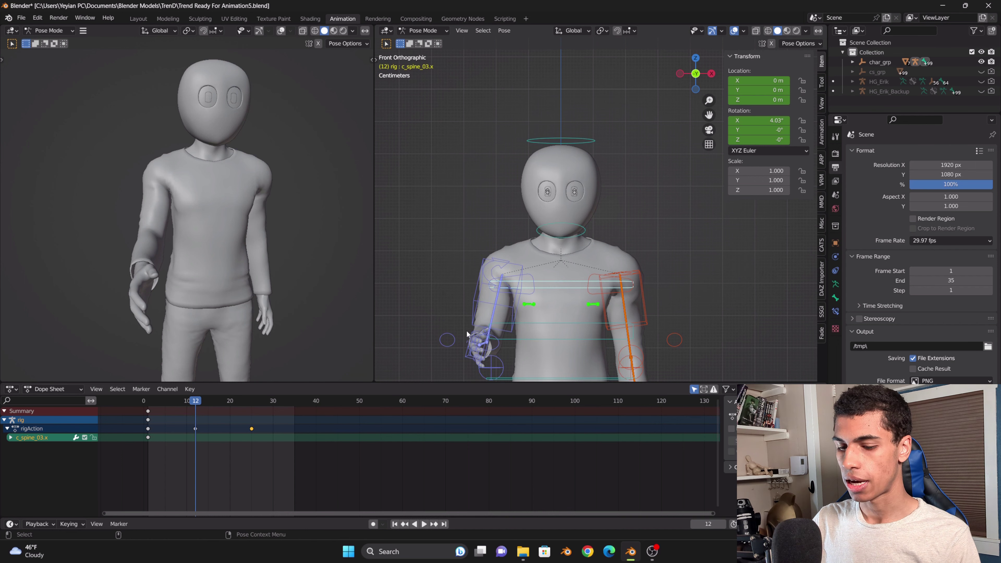
key(r)
click(571, 249)
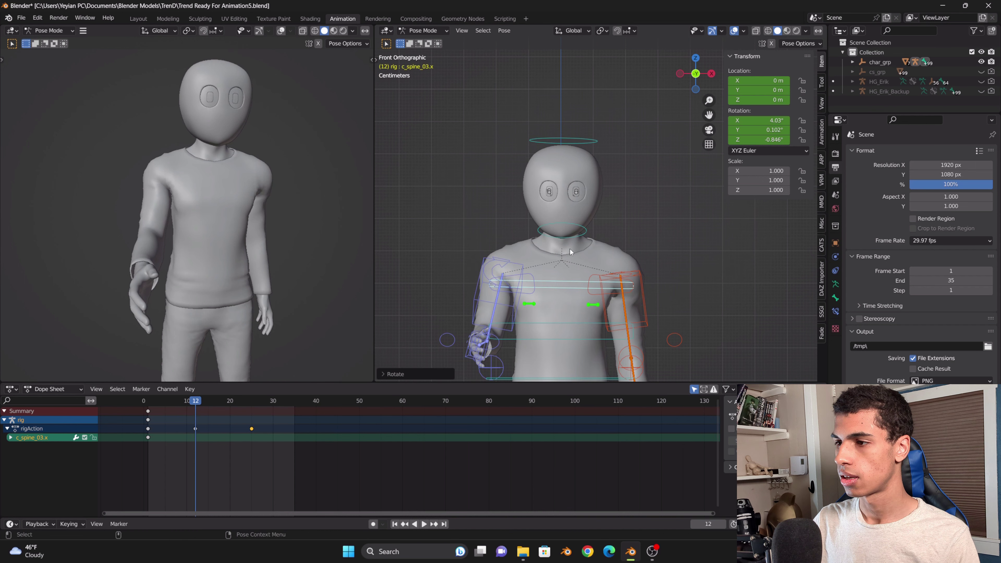
Tilt the neck and head controls toward the character's left at frame 12, each to about -2.9° Z
click(575, 235)
key(r)
click(594, 215)
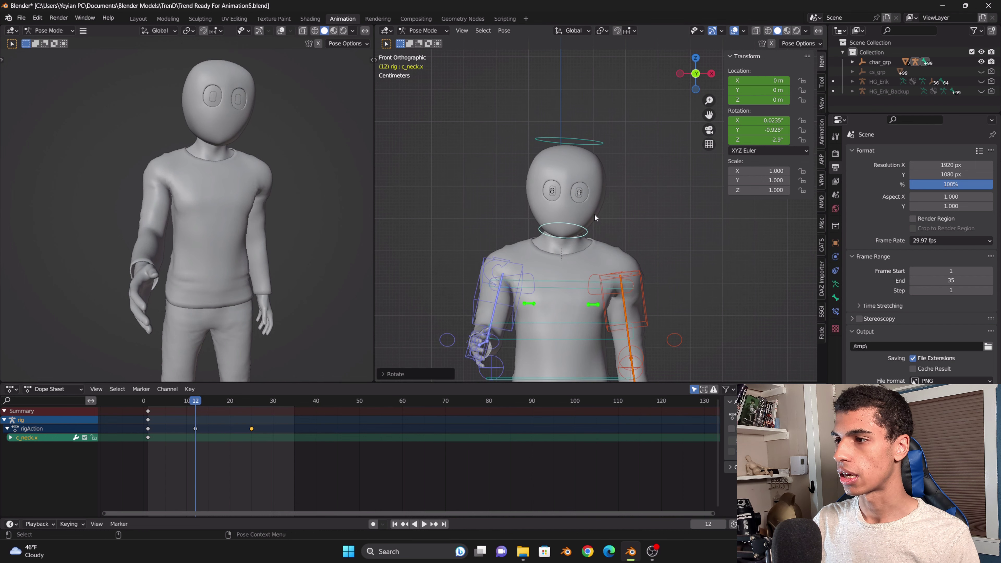
click(586, 148)
key(r)
click(644, 200)
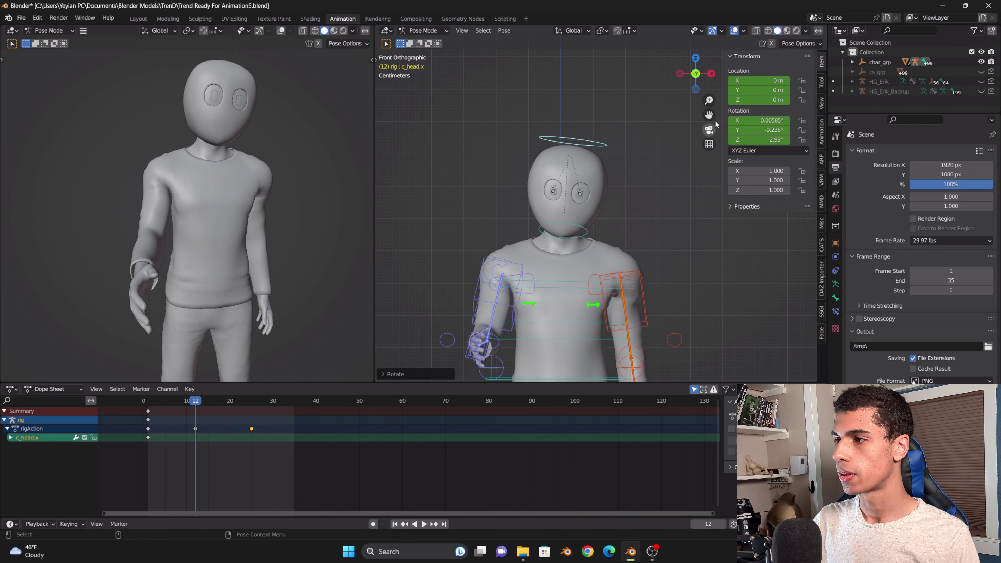
Select all rig controls and insert keyframes for the whole pose at frame 12
drag(710, 116, 717, 85)
key(a)
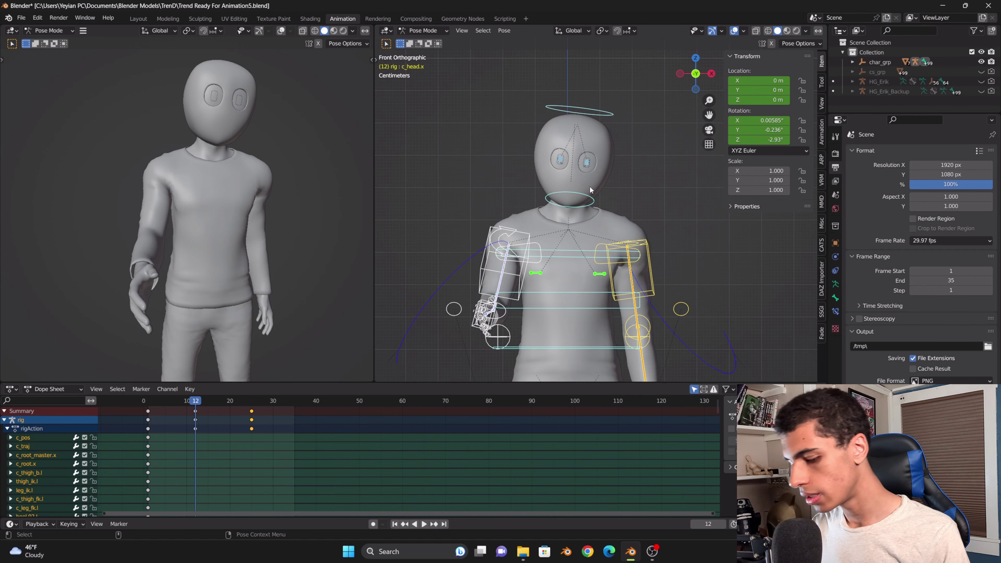
key(i)
click(525, 188)
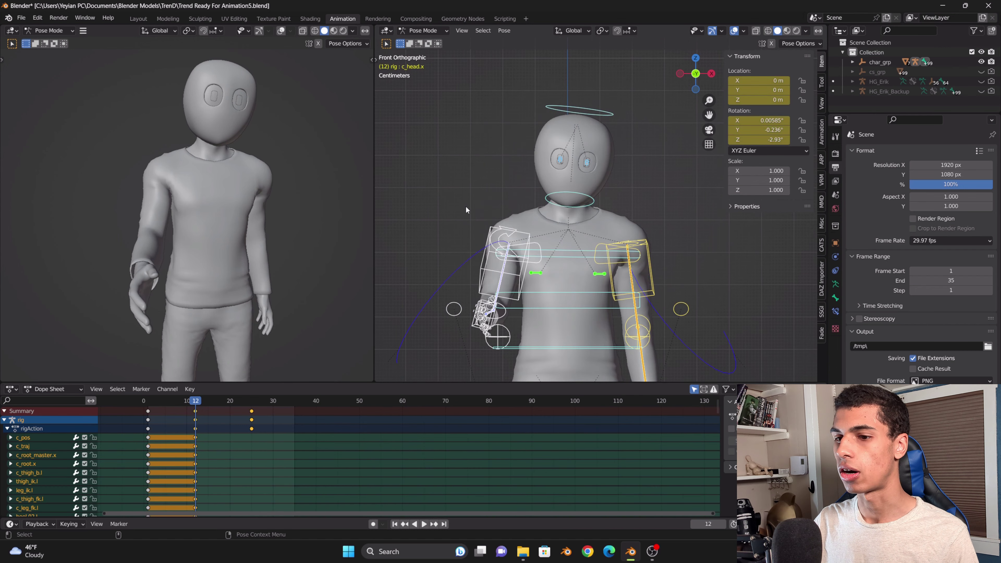
Scrub around frame 12 and play the animation to examine how the head and torso tilt with the arm raise
key(space)
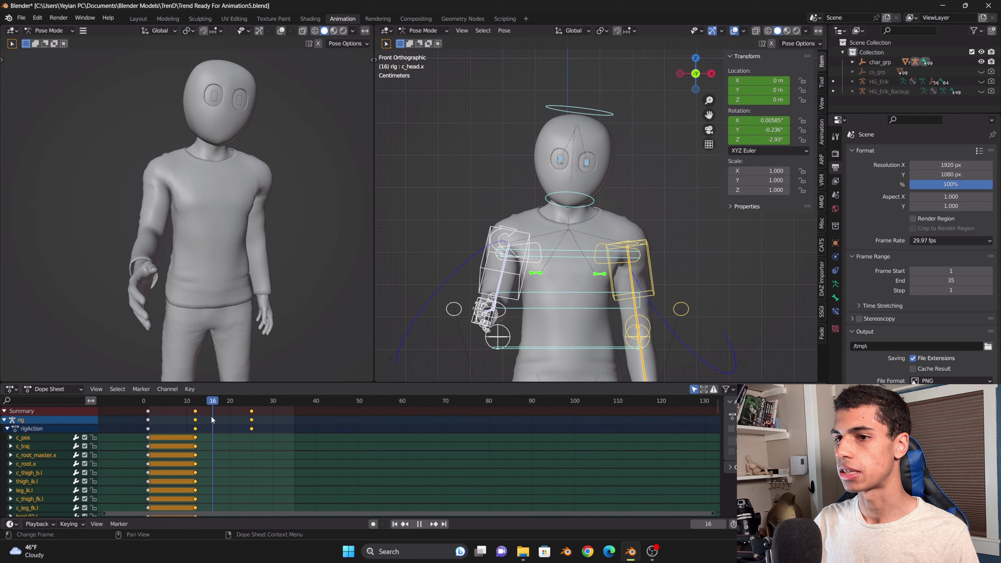
drag(168, 425, 193, 422)
key(Left)
key(Left)
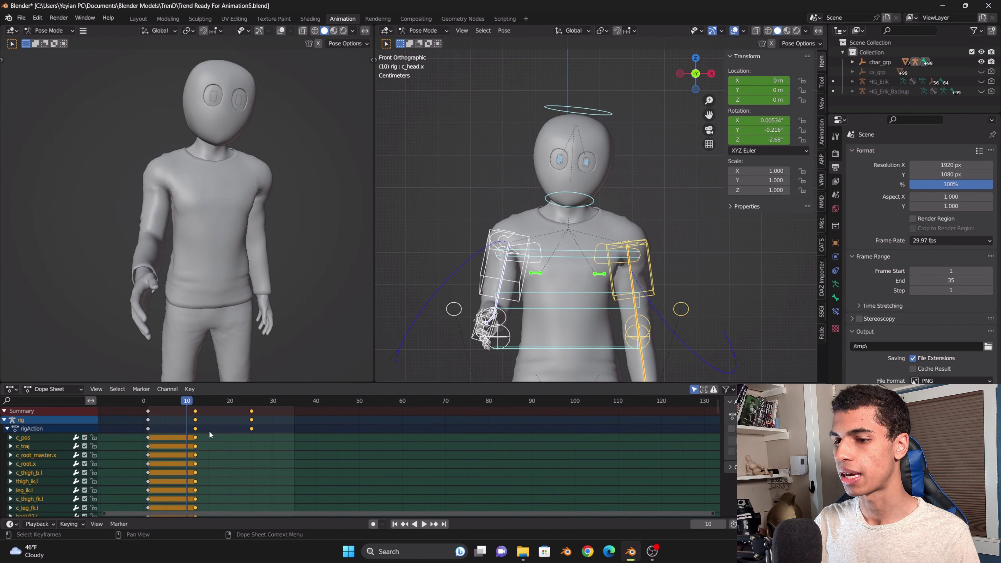
key(Right)
key(Right)
scroll(239, 419, down, 1)
scroll(239, 418, up, 2)
scroll(532, 275, down, 1)
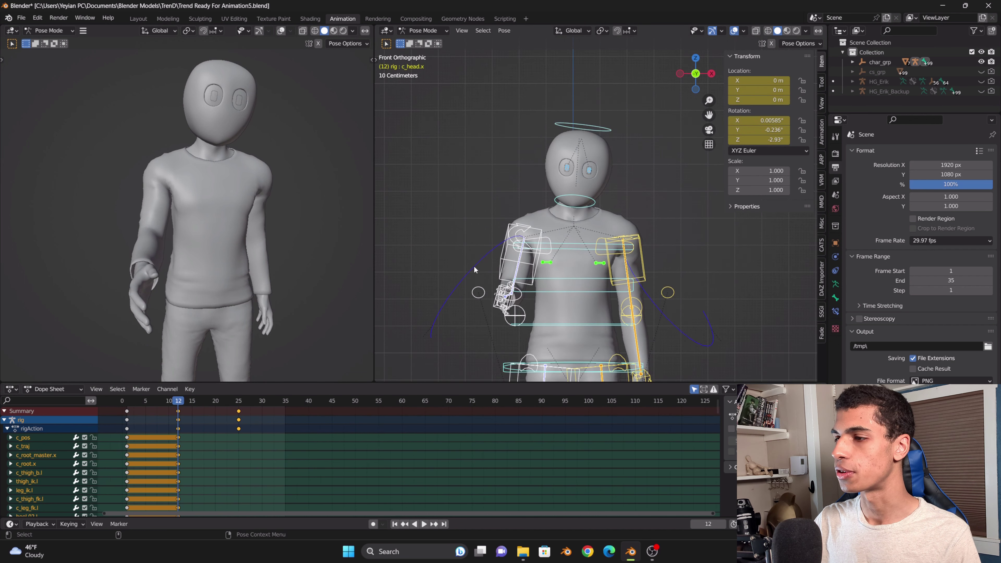
scroll(474, 270, up, 1)
drag(692, 77, 719, 87)
click(704, 77)
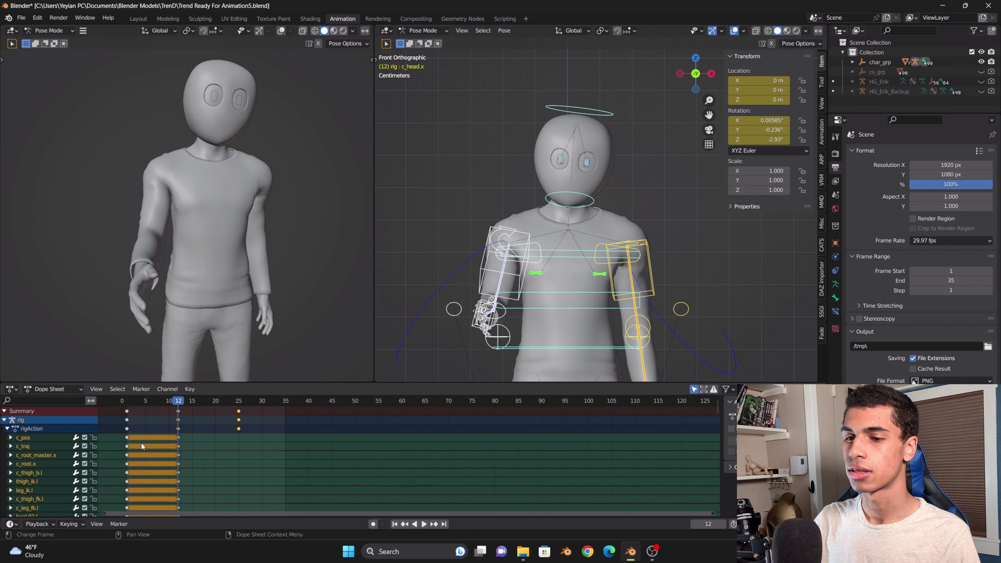
key(space)
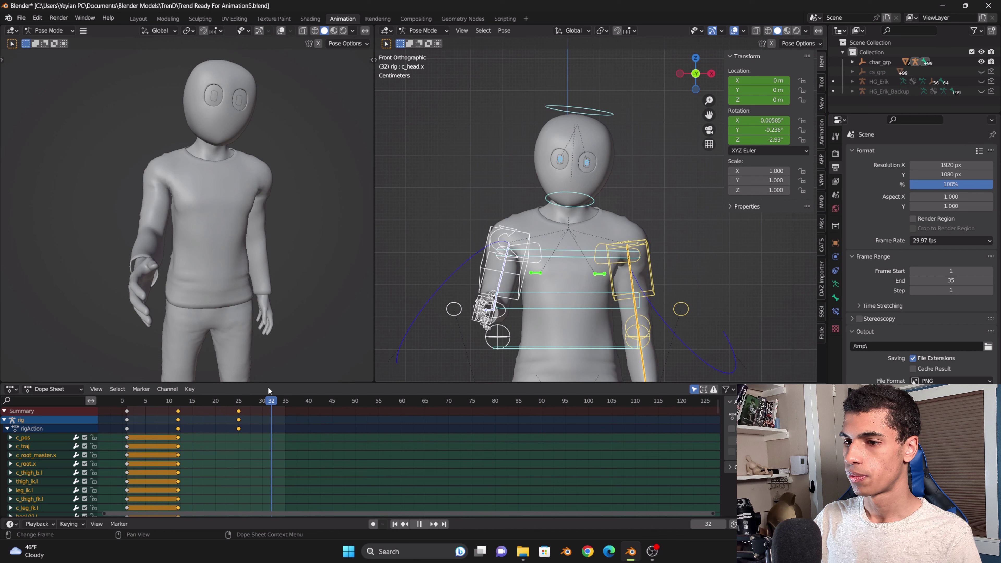
At frame 25, rotate the neck control further toward the character's left, to about -4.1° Z
click(585, 204)
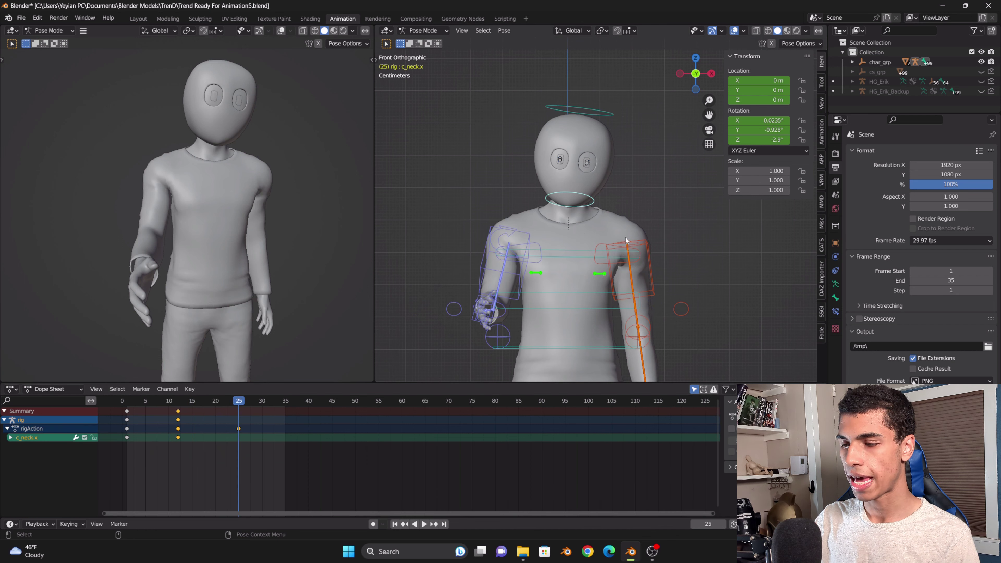
scroll(658, 176, up, 4)
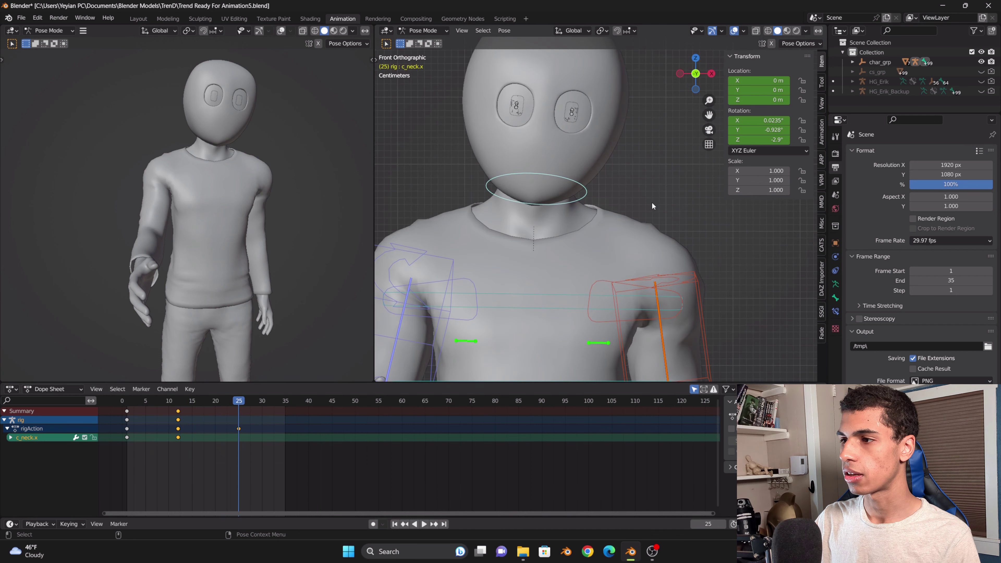
key(r)
click(708, 146)
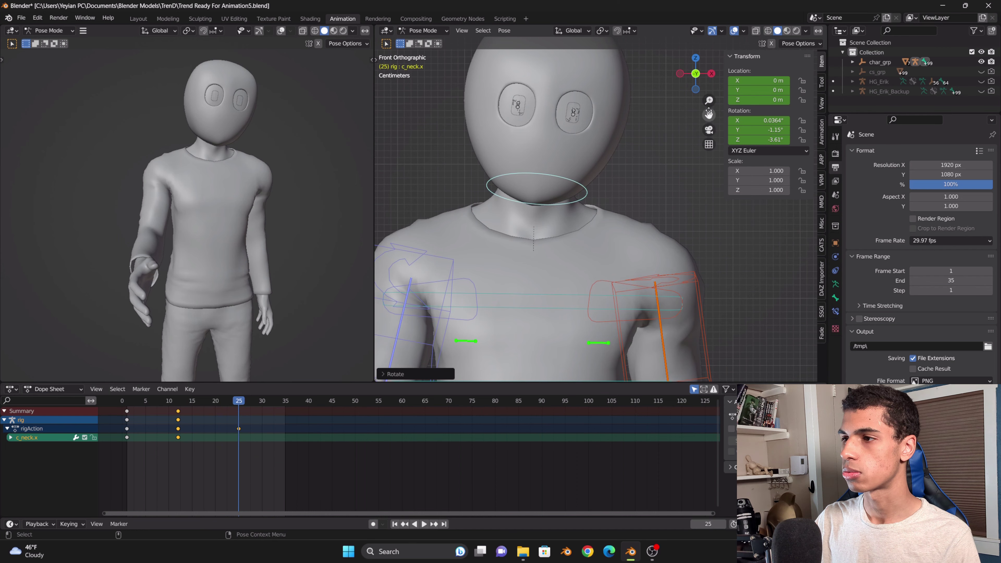
drag(709, 114, 757, 171)
key(r)
click(671, 222)
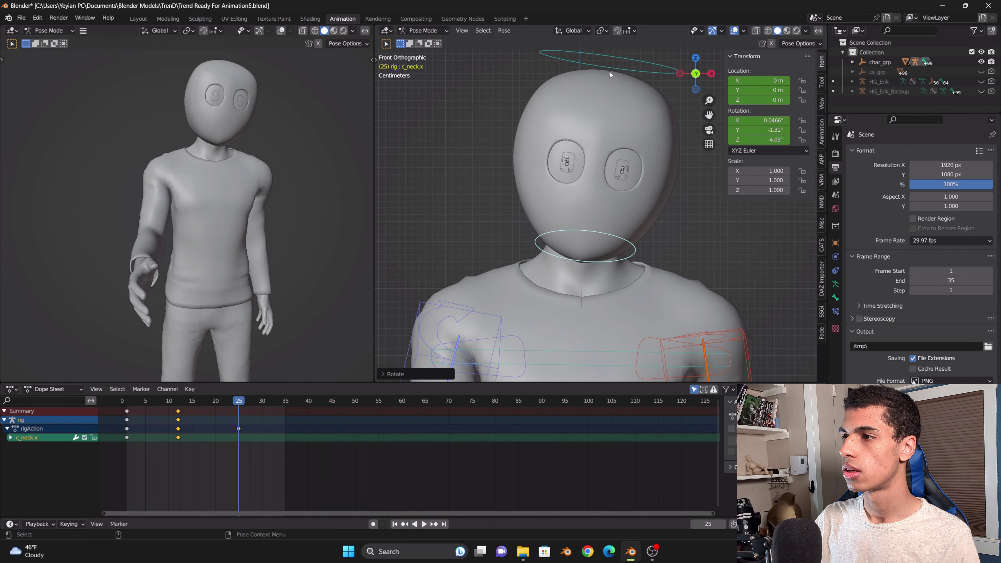
Tilt the head control slightly further at frame 25 and rotate the upper spine control c_spine_03.x to about -1.2° Z
click(610, 74)
key(r)
click(683, 151)
scroll(662, 221, down, 1)
click(620, 339)
key(r)
click(656, 351)
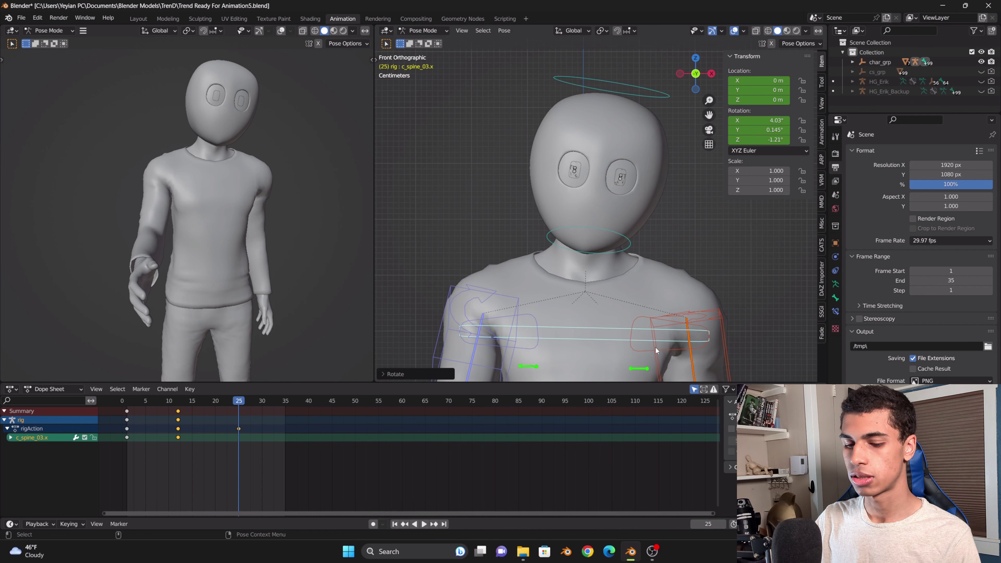
Select all rig controls and insert Location & Rotation keyframes at frame 25
key(a)
key(i)
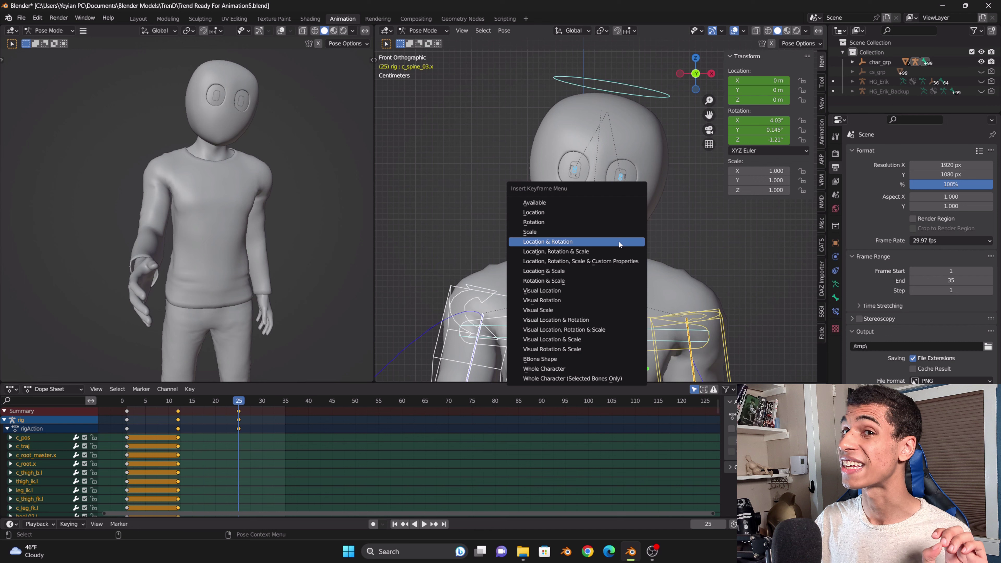
click(619, 242)
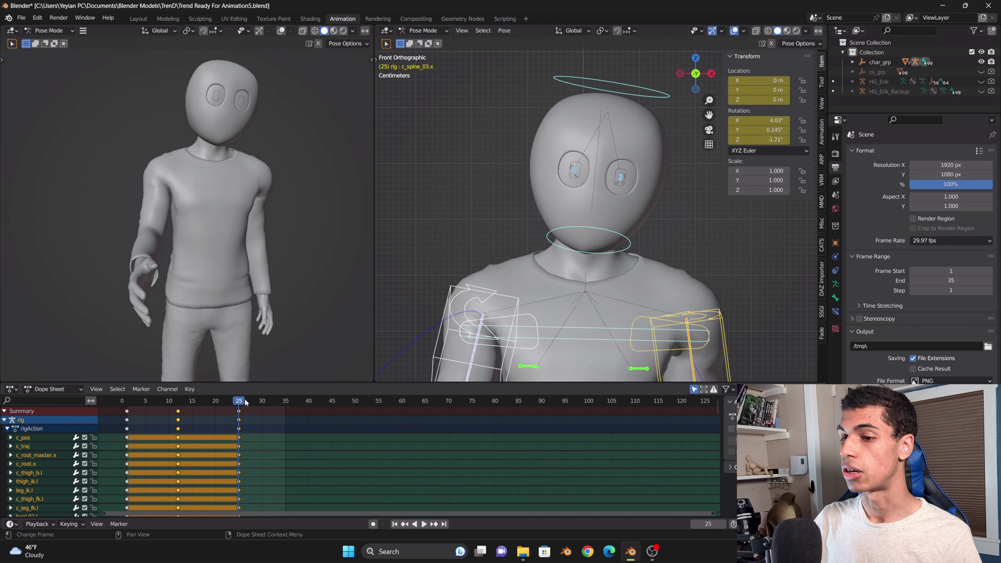
Return to frame 0, set an angled view of the character's upper body, and hide that viewport's overlays
drag(242, 400, 122, 401)
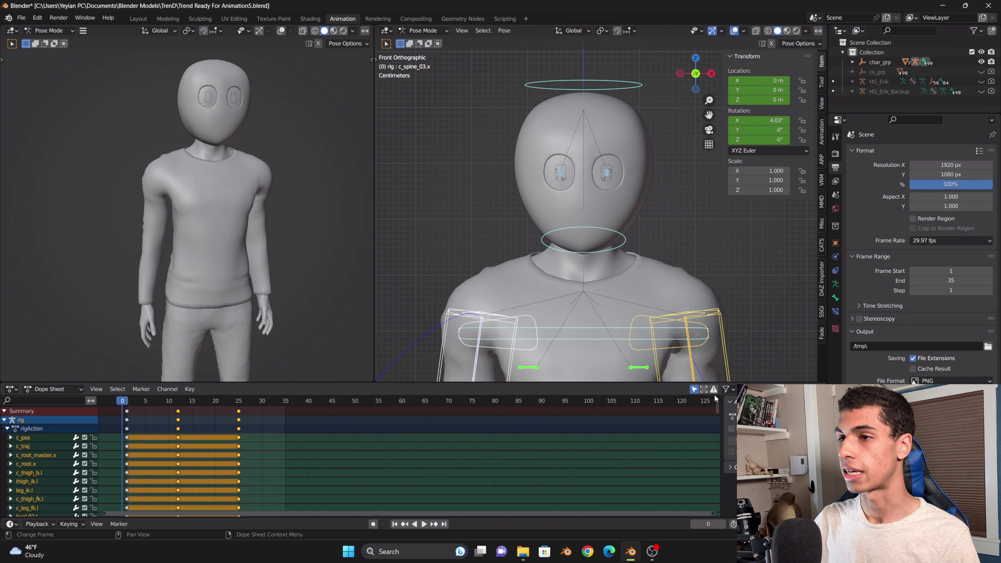
scroll(635, 233, down, 2)
scroll(635, 236, down, 5)
mouse_move(696, 76)
mouse_down()
mouse_move(737, 84)
mouse_move(685, 88)
mouse_up()
scroll(681, 170, up, 2)
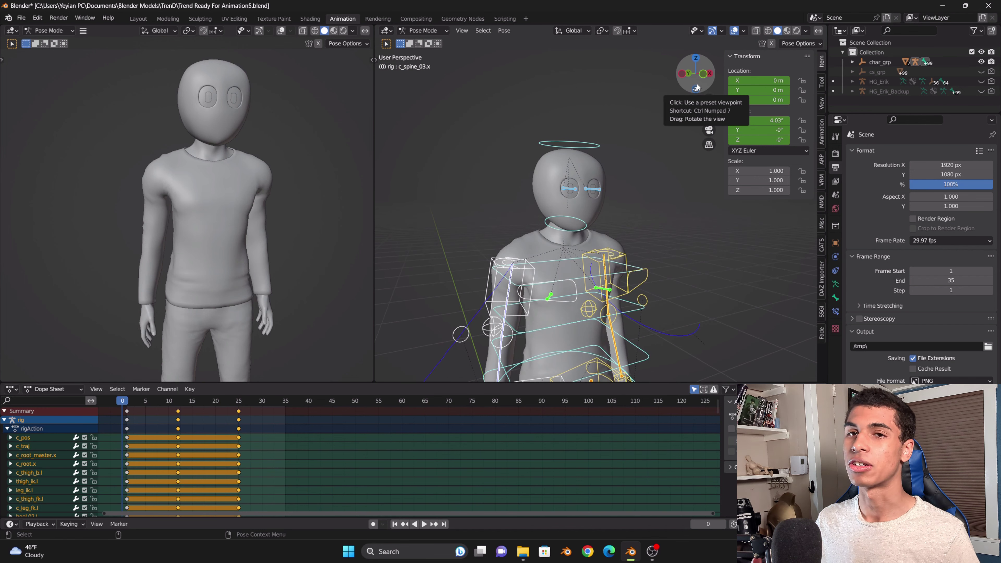
drag(709, 115, 723, 95)
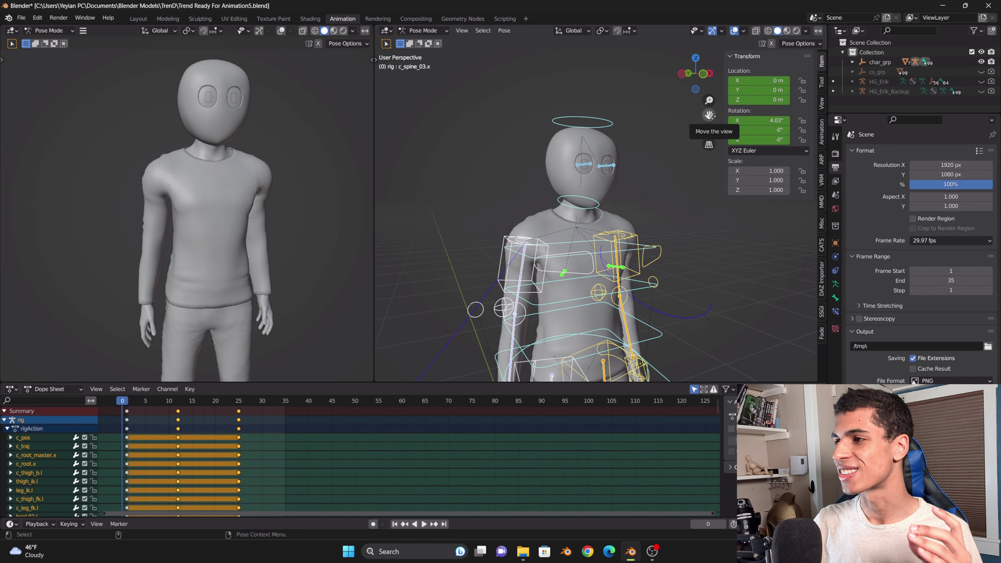
drag(709, 115, 716, 93)
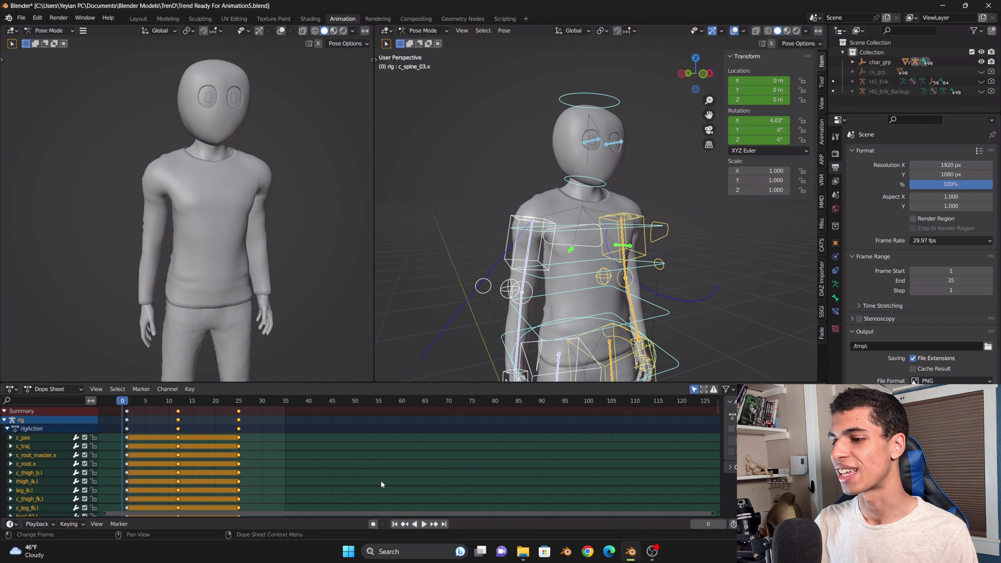
click(734, 31)
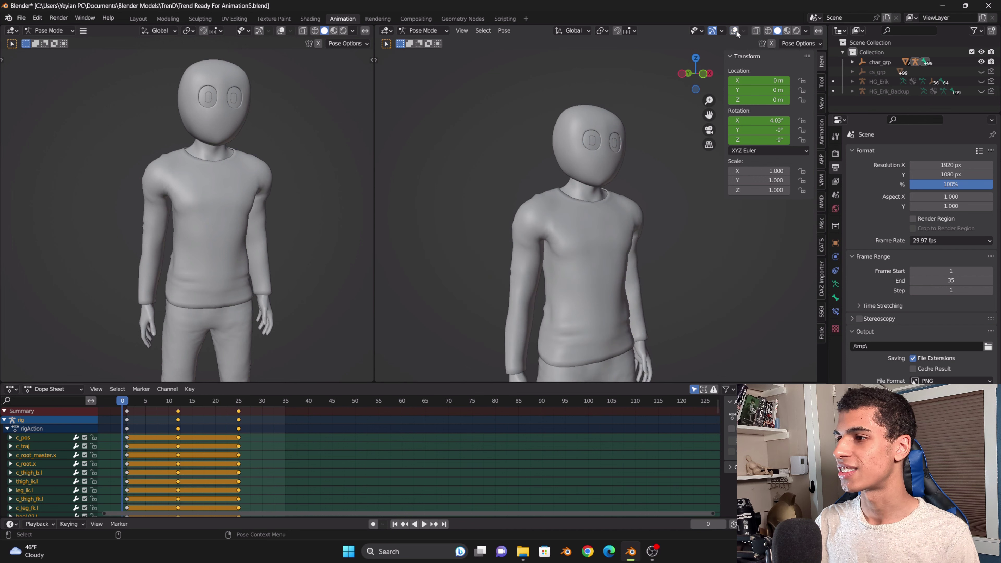
Play the animation and orbit around the character to examine the combined arm, head and torso motion
click(423, 525)
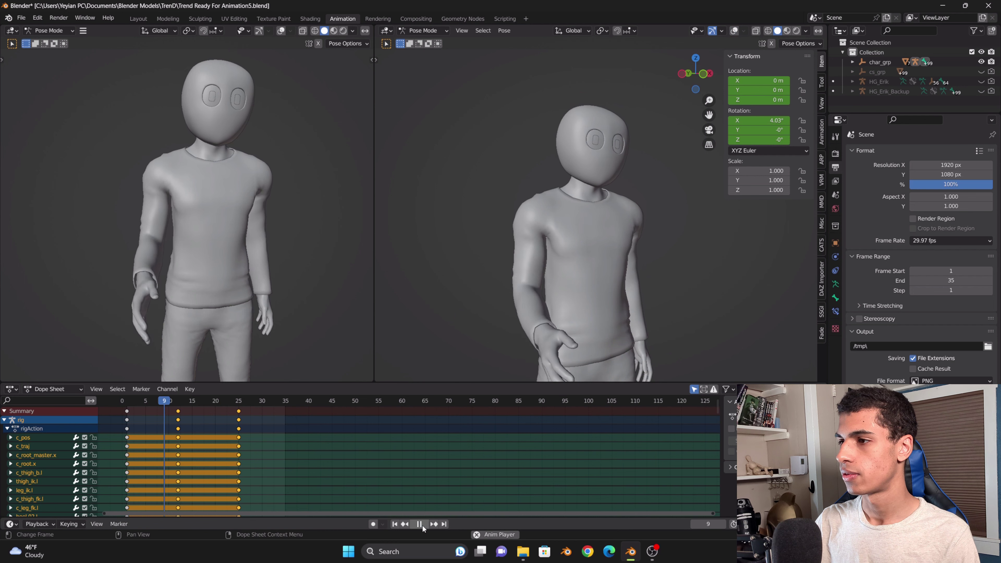
drag(696, 90, 639, 89)
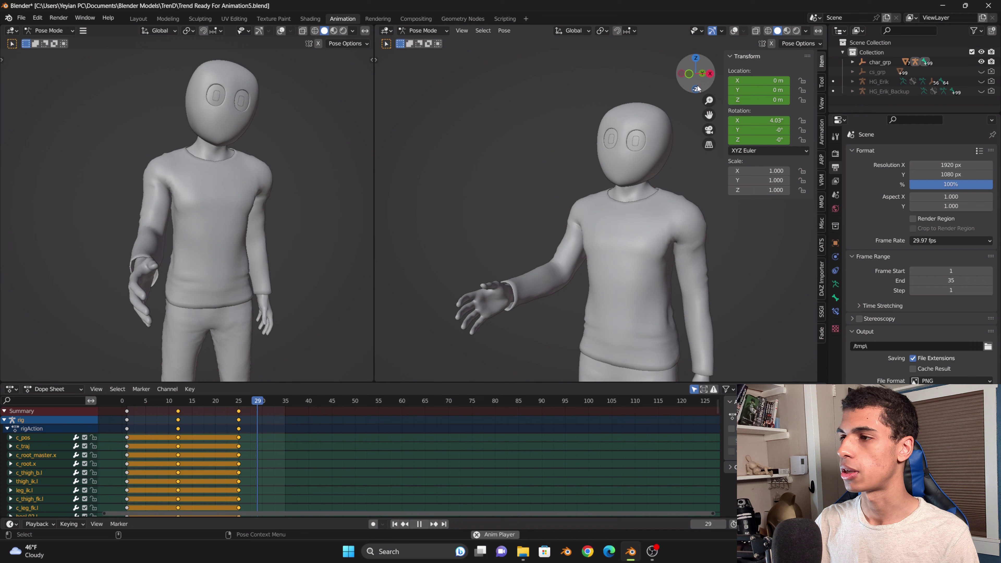
mouse_move(698, 89)
mouse_down()
mouse_move(746, 89)
mouse_move(702, 89)
mouse_up()
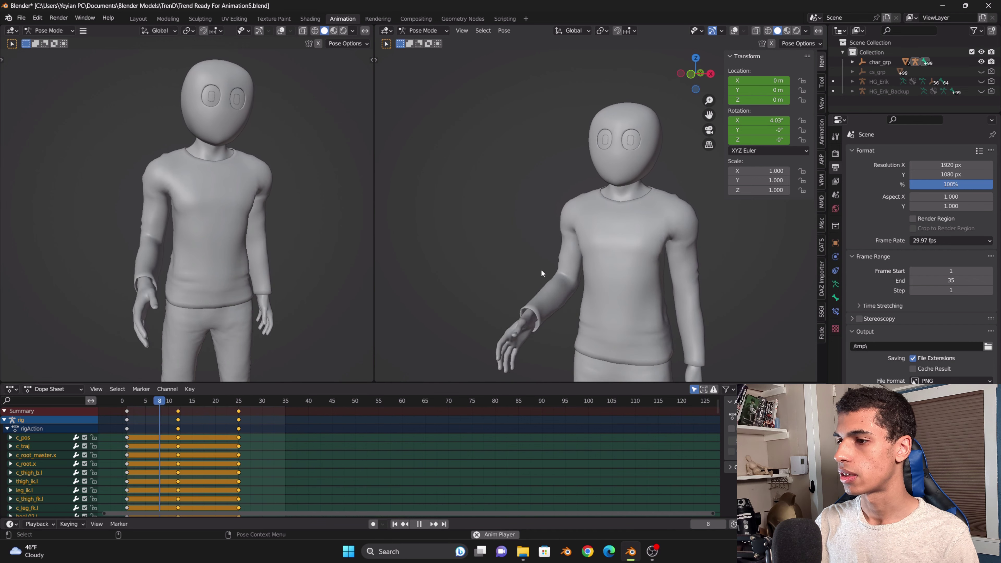